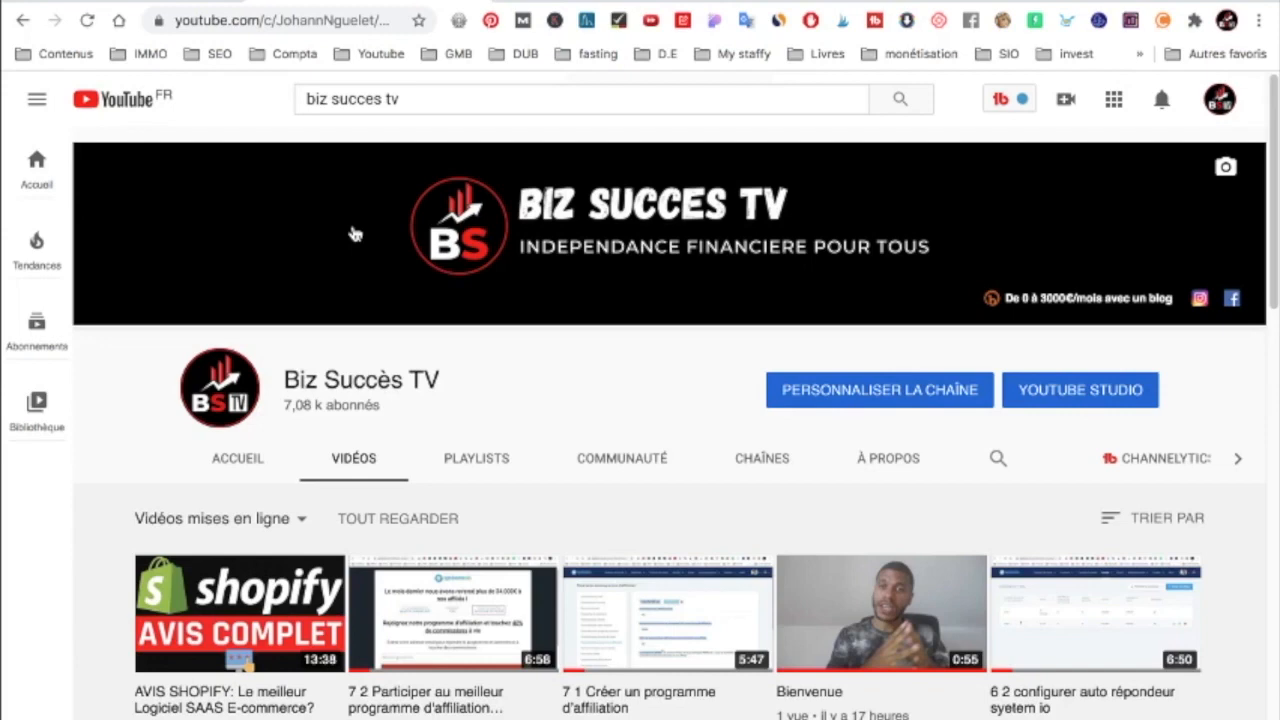
Examine the thumbnails and titles of the videos uploaded to the Biz Succès TV channel.
scroll(285, 407, down, 2)
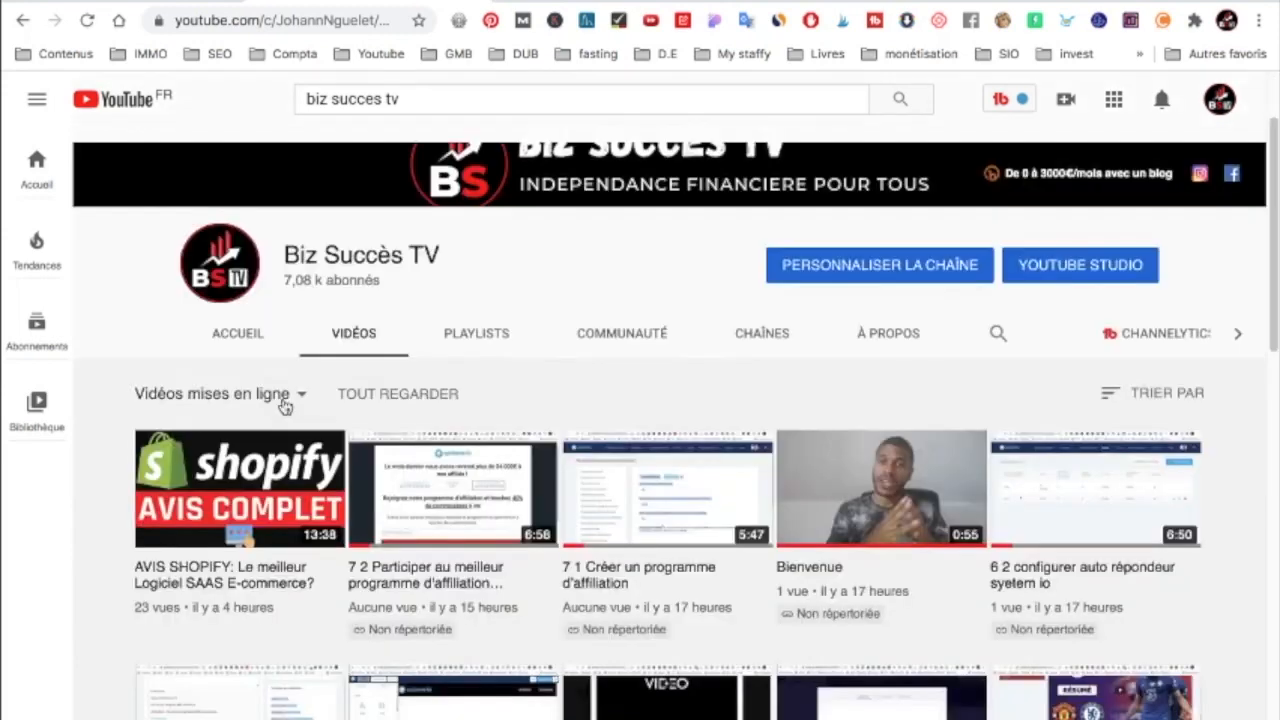
scroll(285, 407, down, 1)
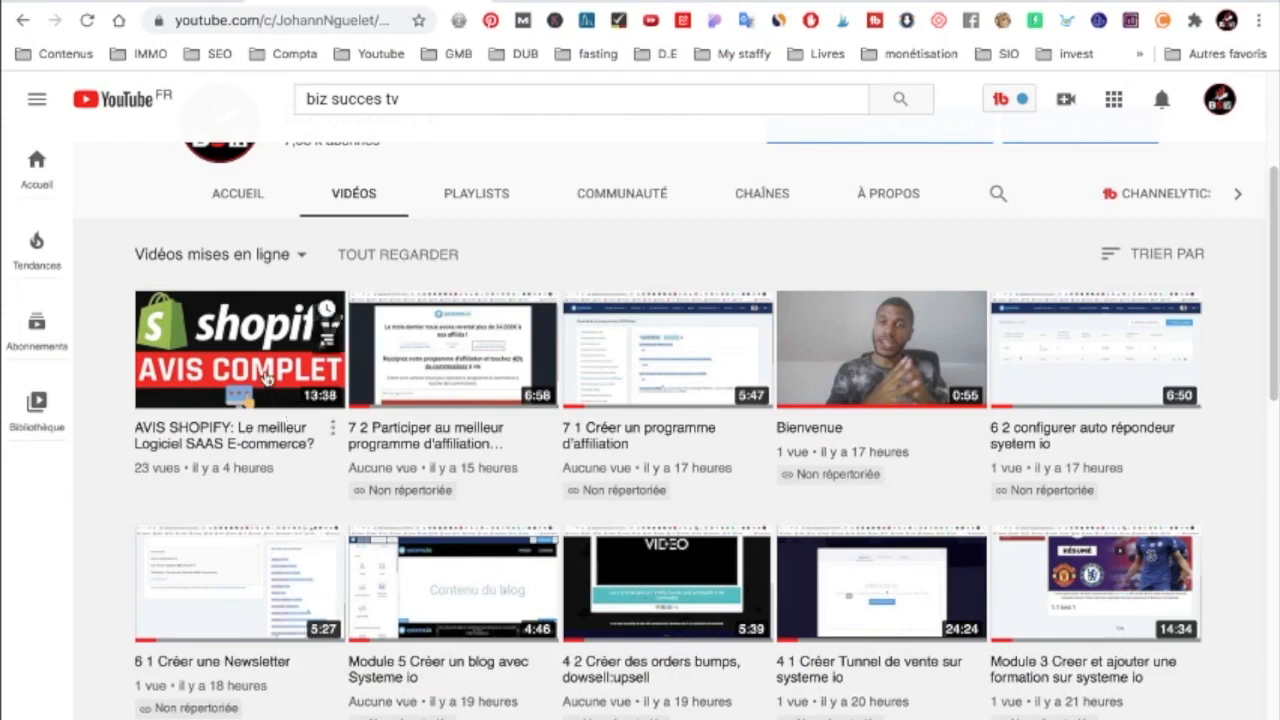
scroll(686, 472, down, 4)
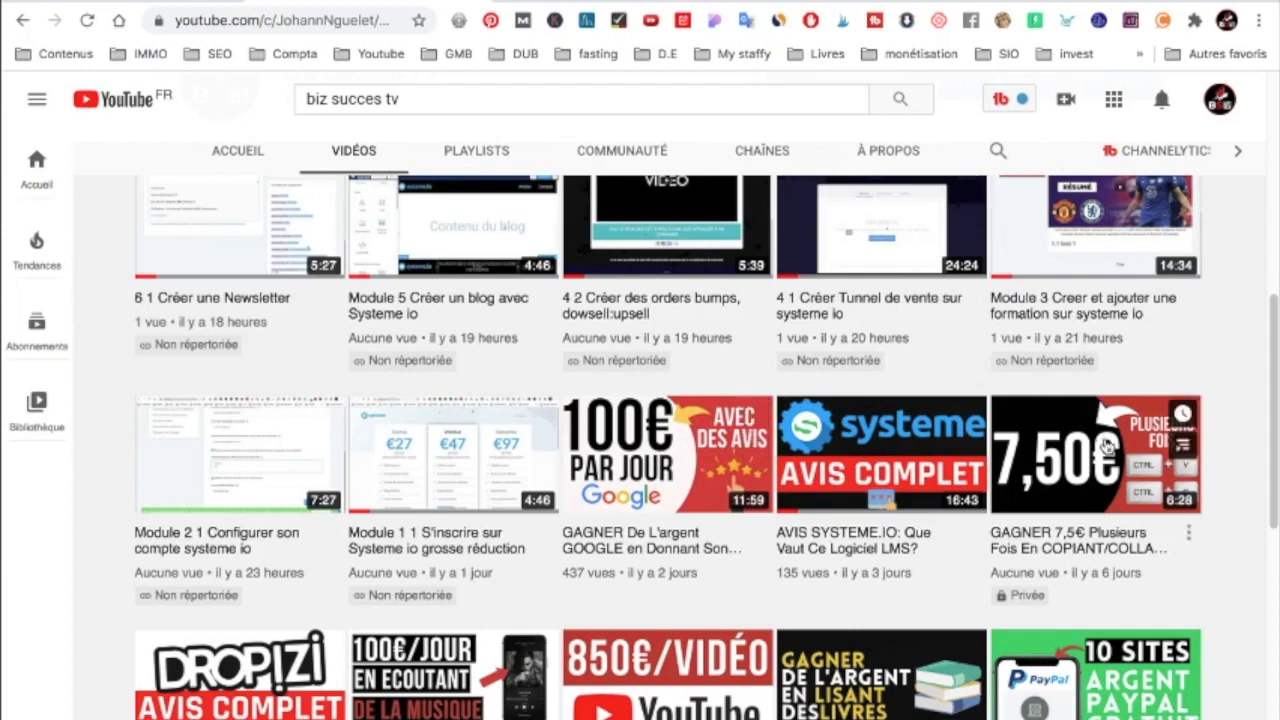
scroll(1106, 446, down, 1)
scroll(1106, 446, down, 1)
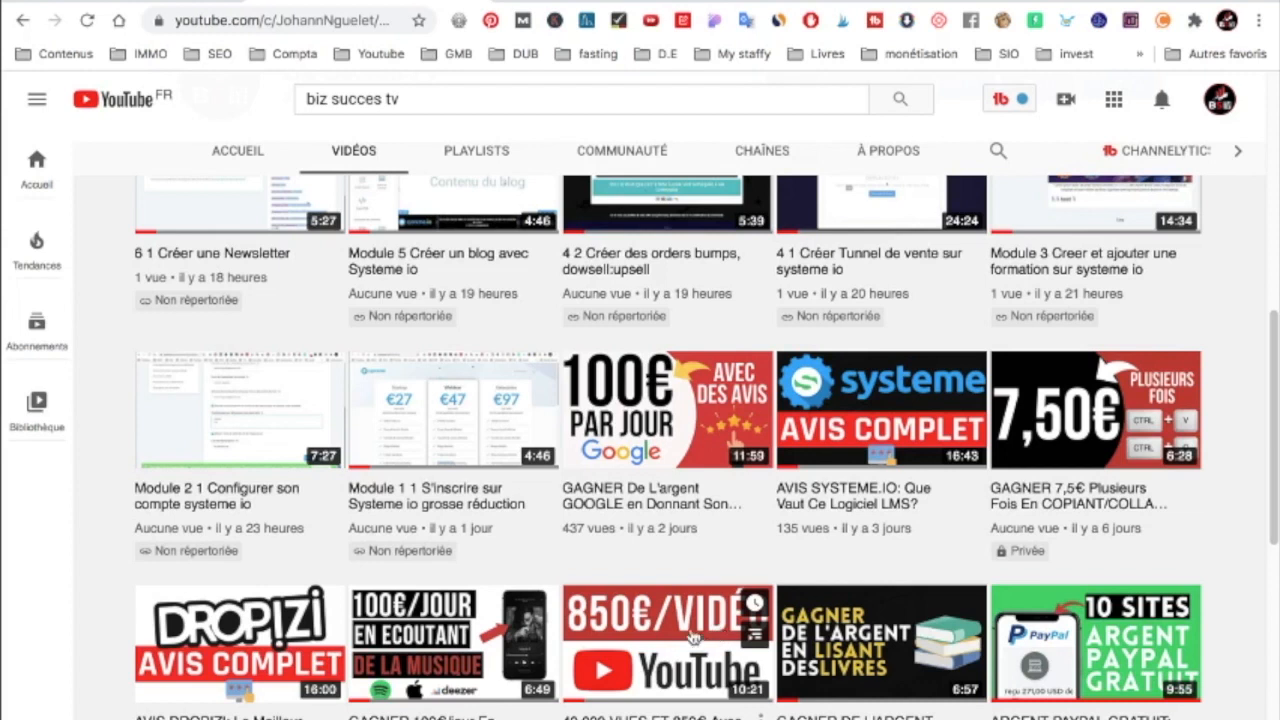
scroll(710, 625, down, 1)
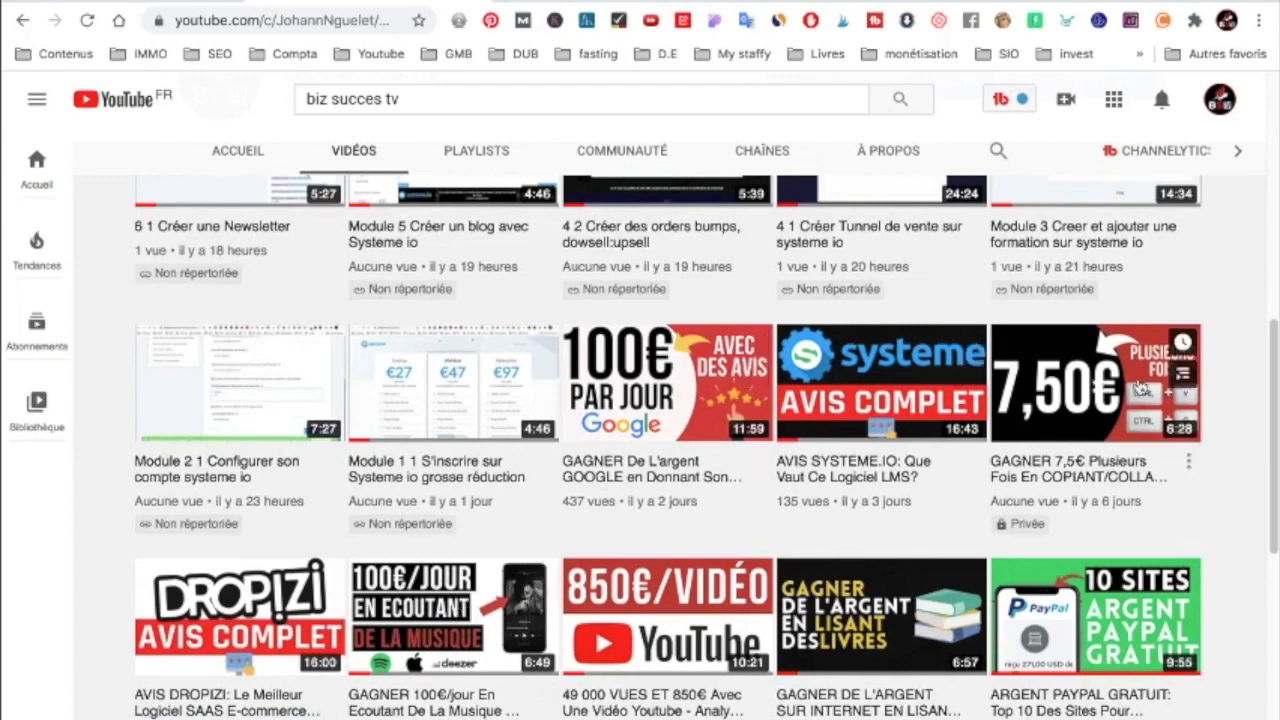
scroll(333, 589, down, 1)
scroll(333, 589, down, 1)
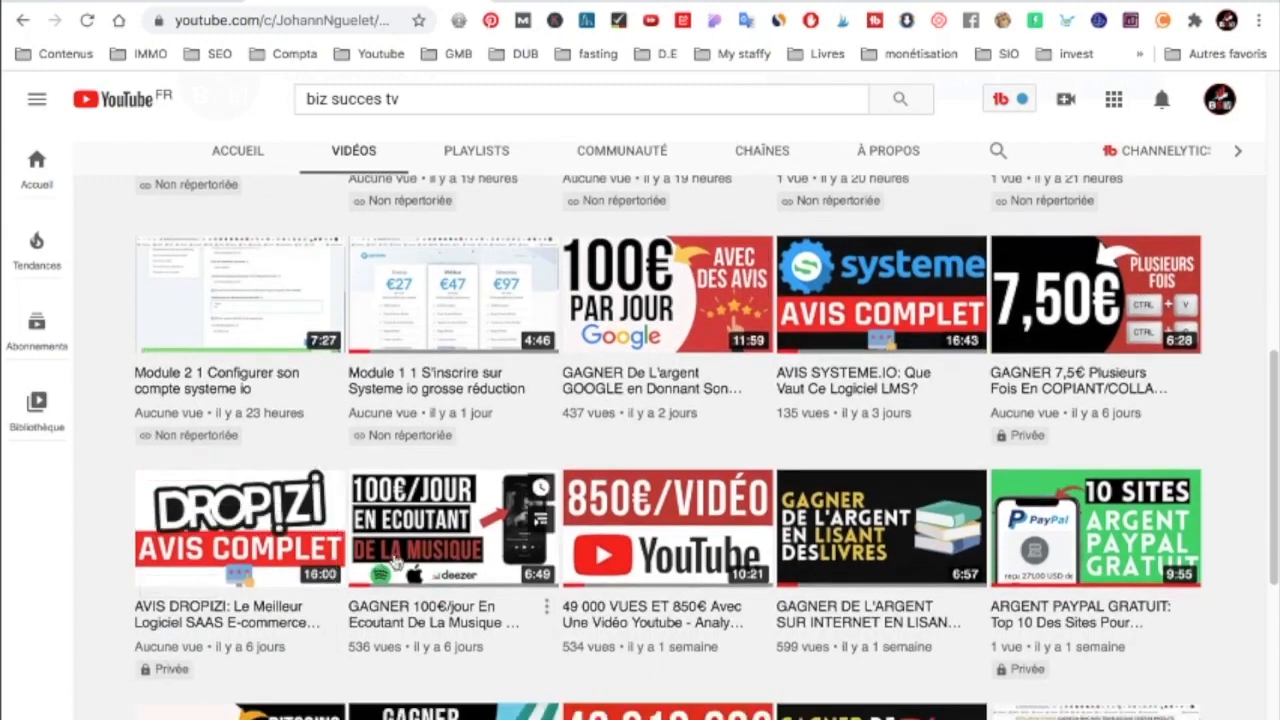
scroll(1034, 488, down, 2)
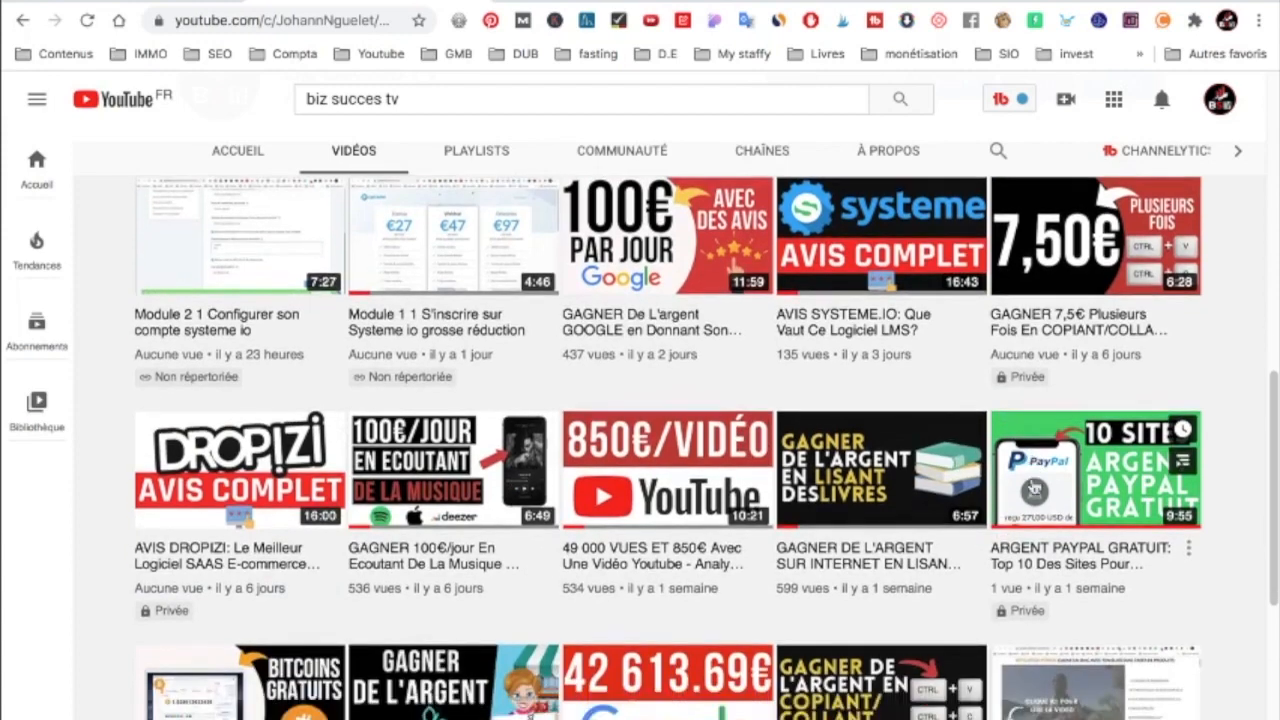
scroll(1034, 472, down, 1)
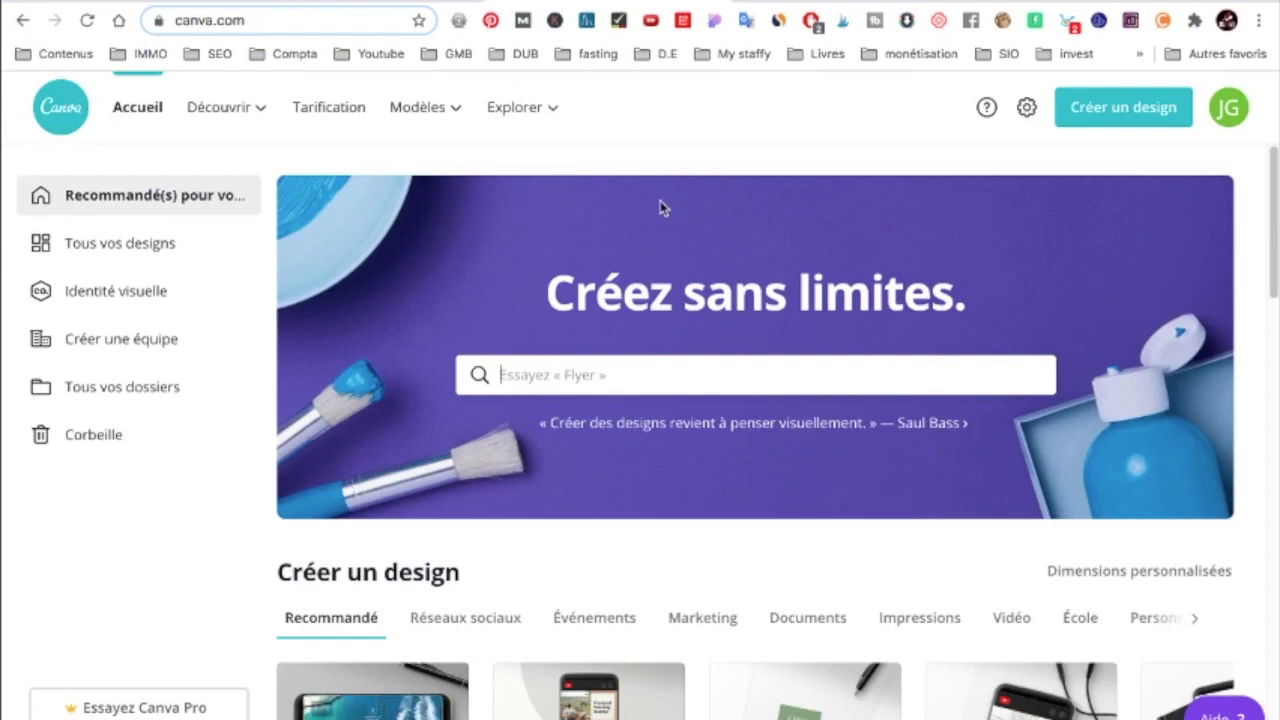
In Canva, create a new design in the Vignette YouTube format (1280 × 720 px).
click(1143, 114)
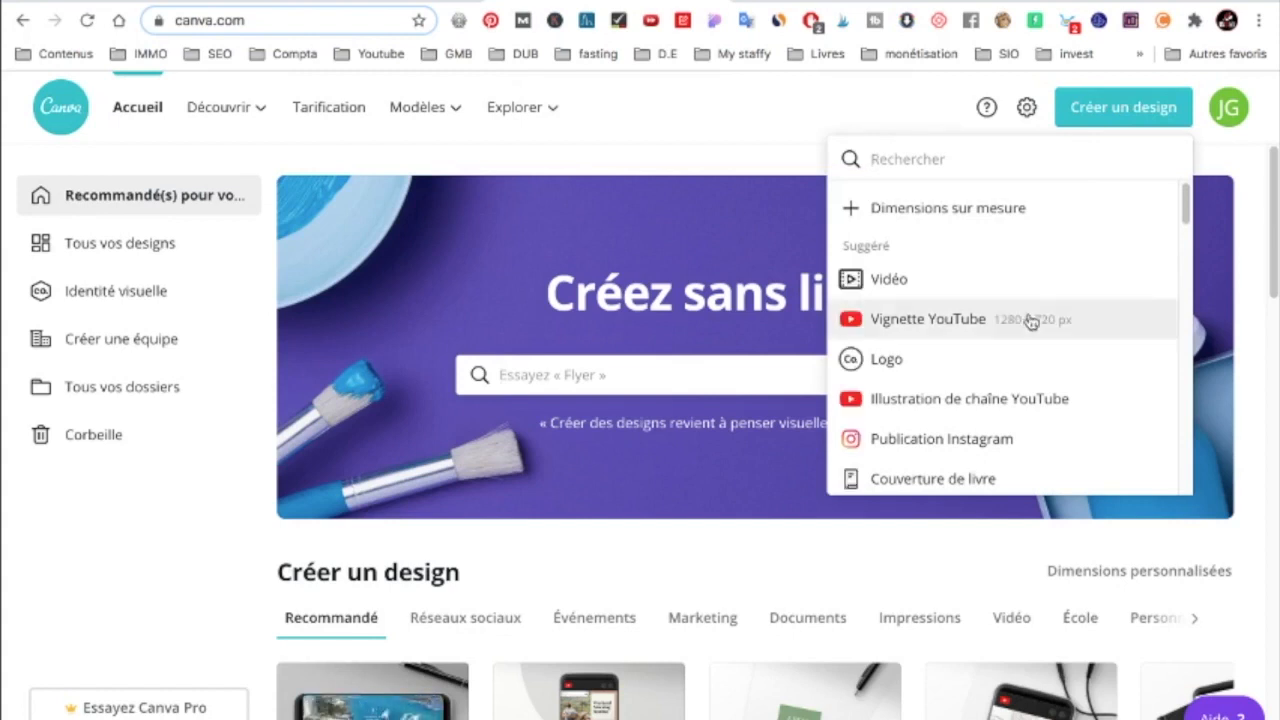
scroll(1010, 390, down, 1)
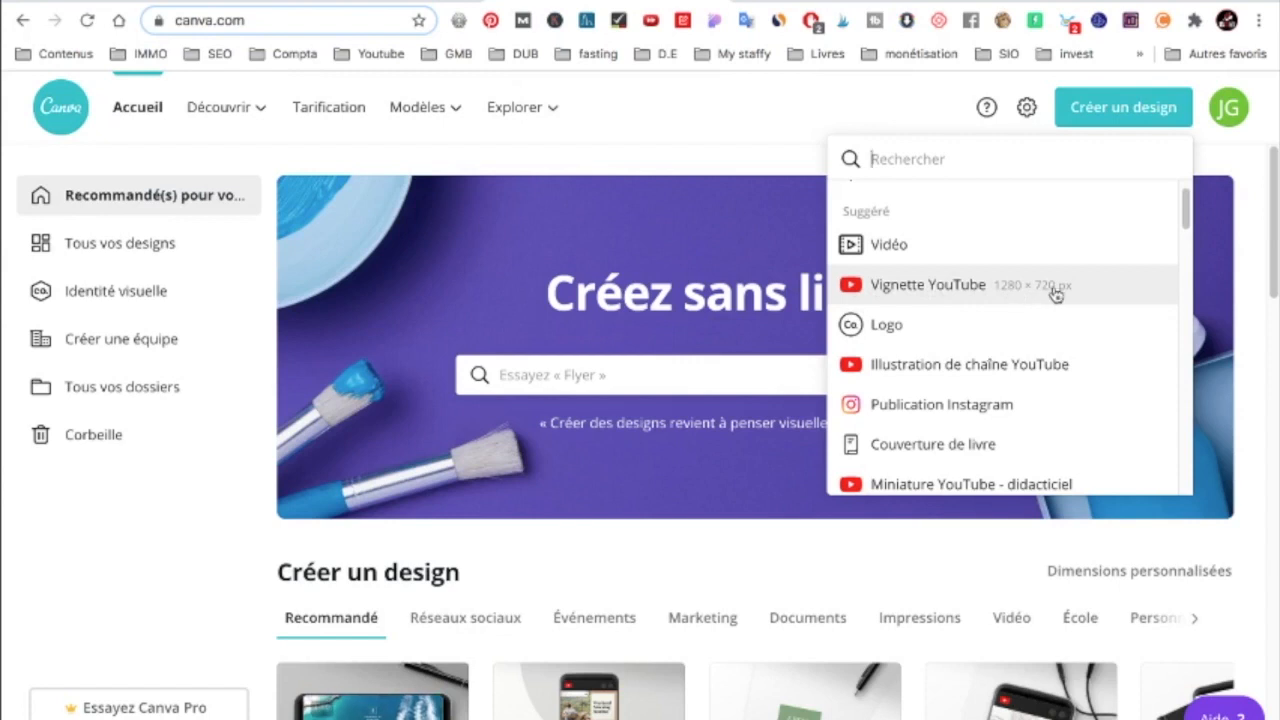
click(966, 288)
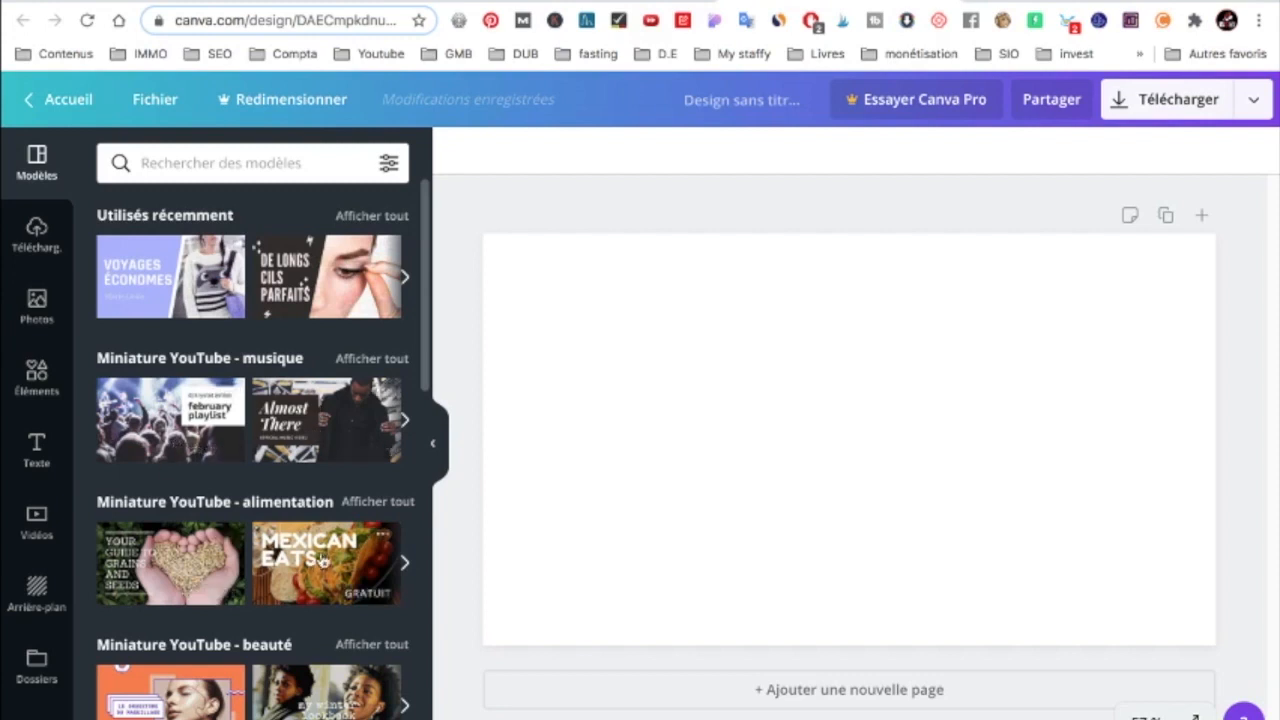
Examine the available YouTube thumbnail templates, including the food, beauty, tutorial and travel categories and the full results.
scroll(322, 561, down, 4)
scroll(200, 640, down, 2)
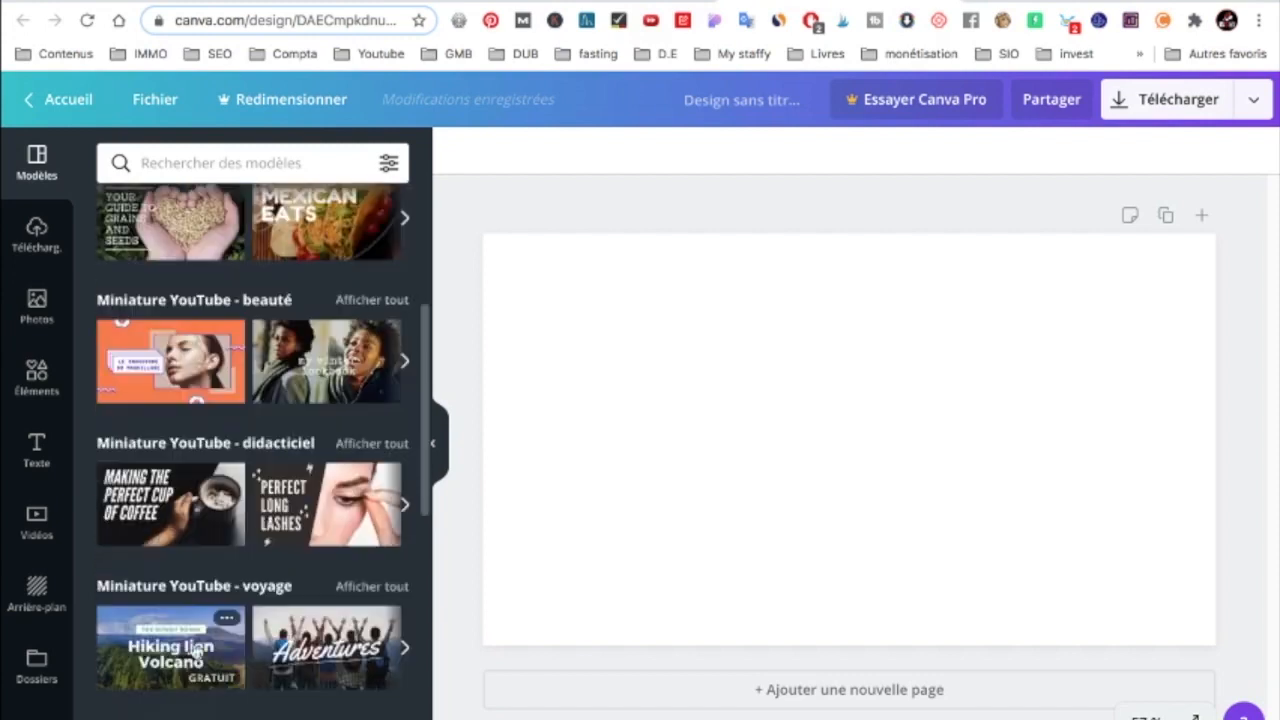
scroll(222, 641, down, 1)
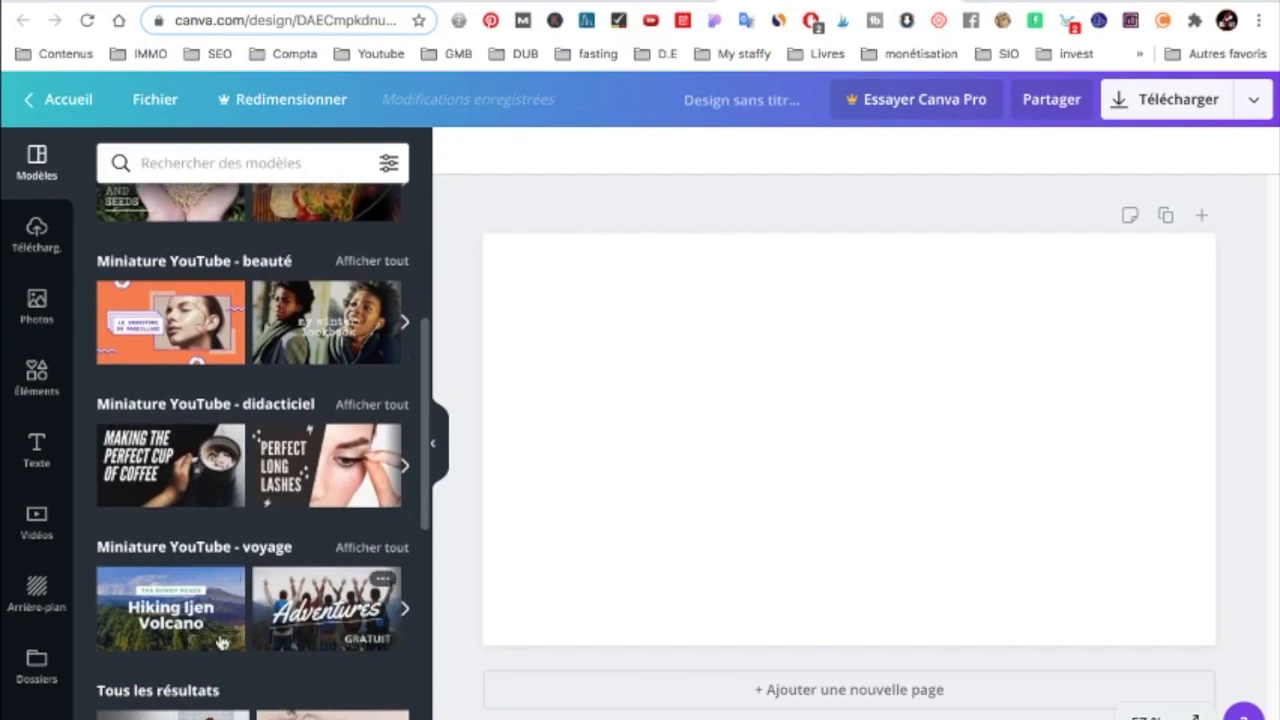
scroll(222, 641, down, 2)
scroll(290, 526, up, 5)
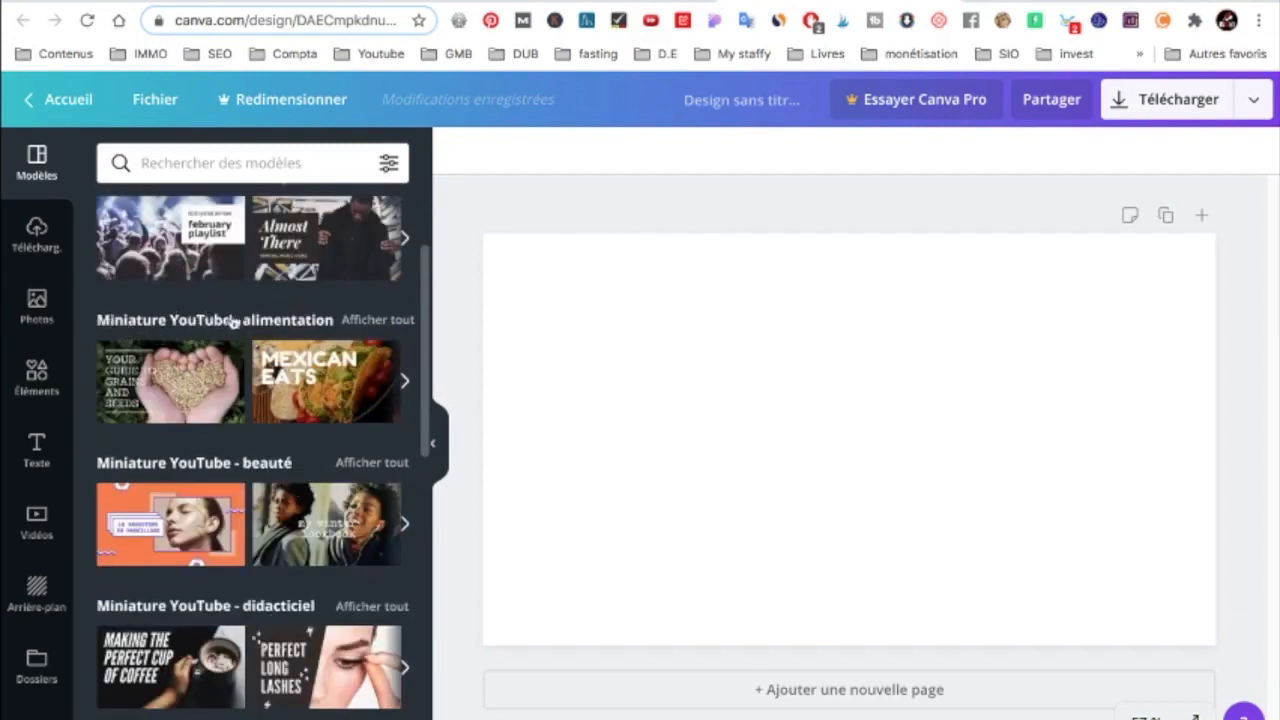
scroll(245, 400, down, 1)
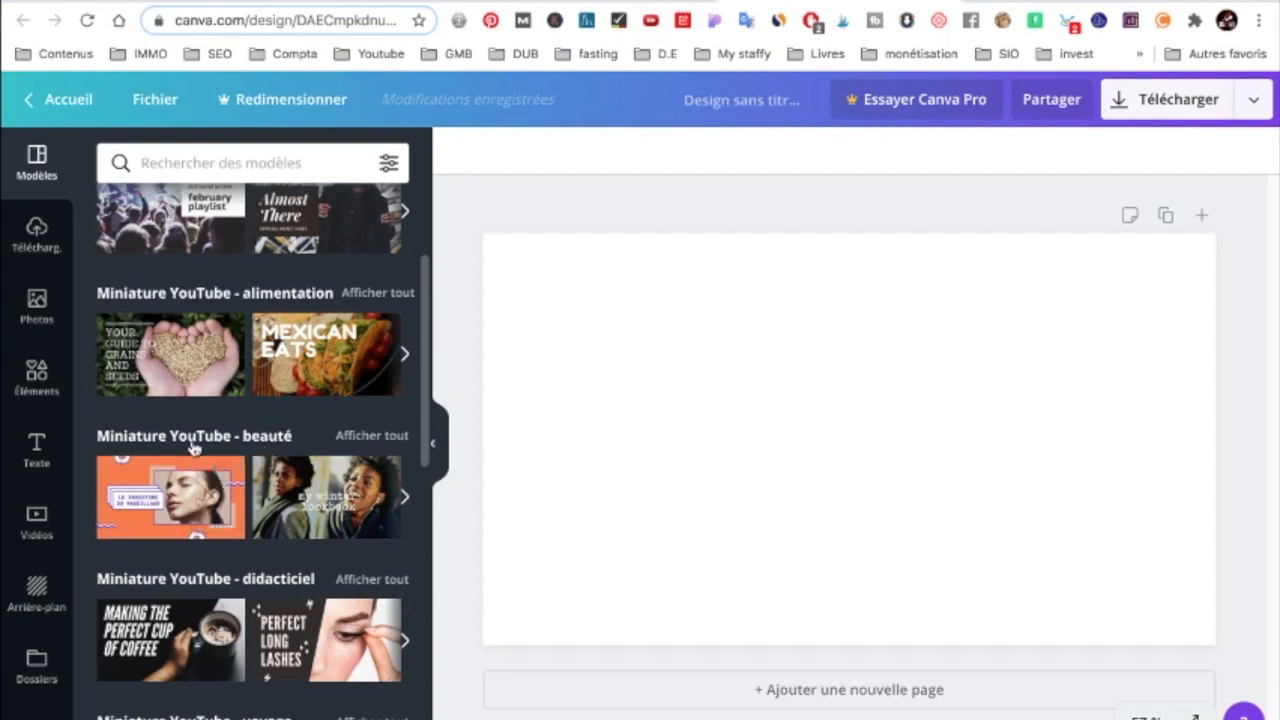
scroll(200, 460, down, 3)
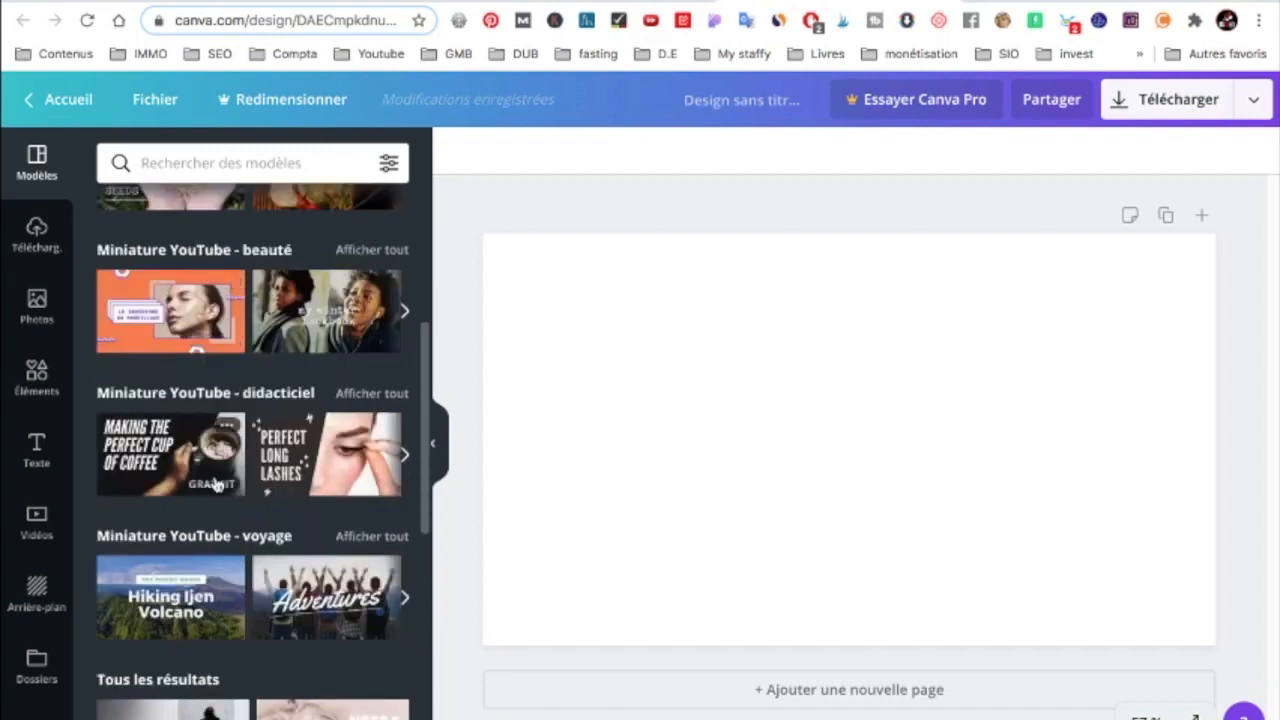
scroll(199, 547, down, 1)
scroll(199, 541, down, 2)
scroll(198, 540, down, 5)
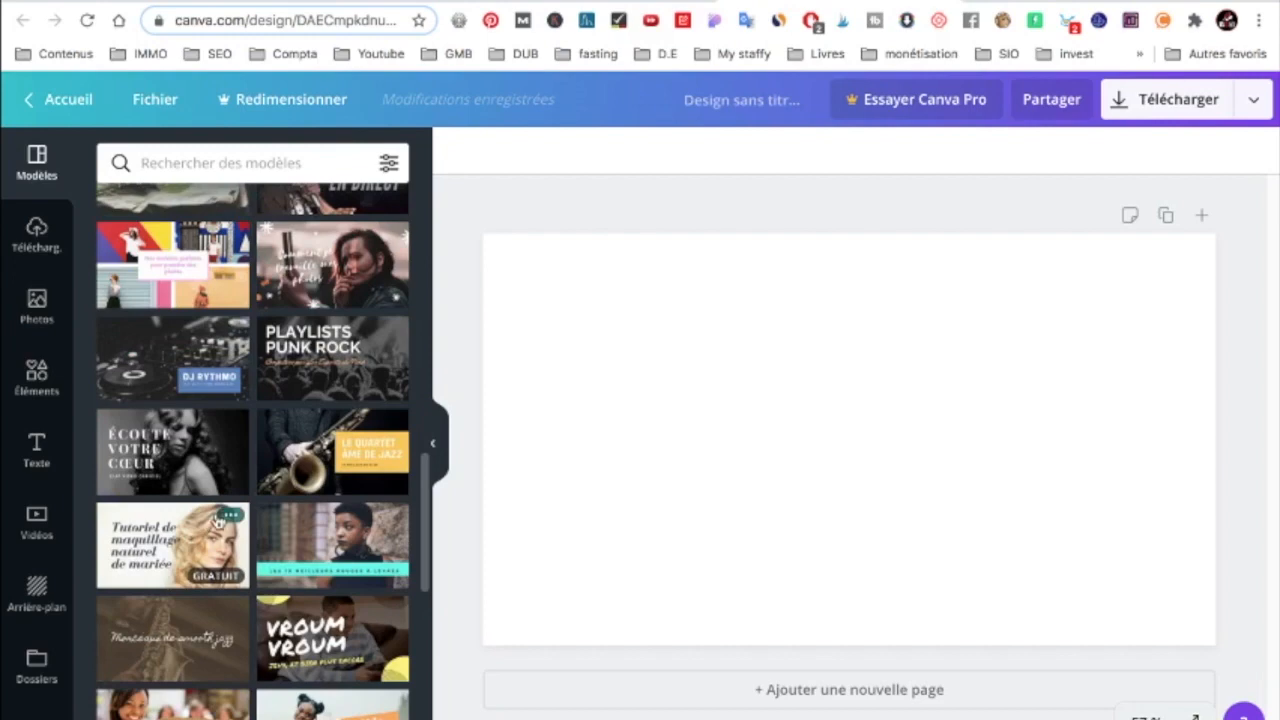
scroll(217, 520, down, 3)
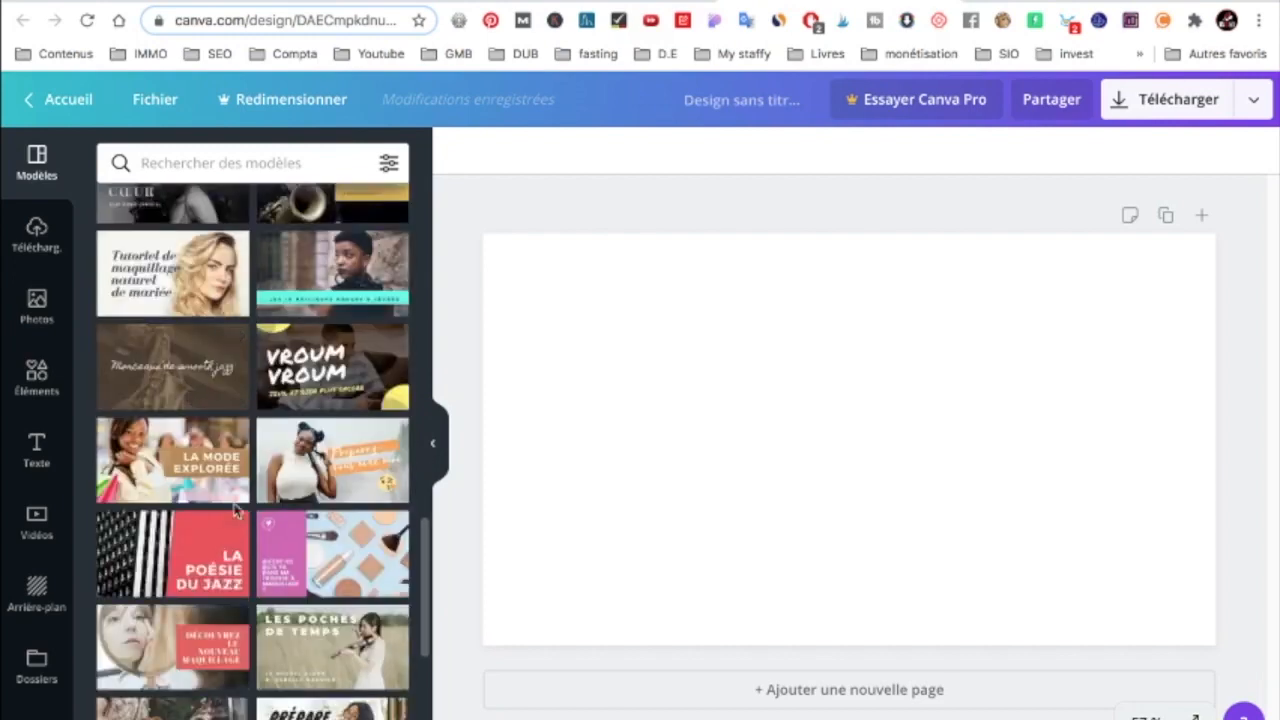
Apply the recently used "Voyages économes" template to the blank page.
scroll(236, 511, up, 5)
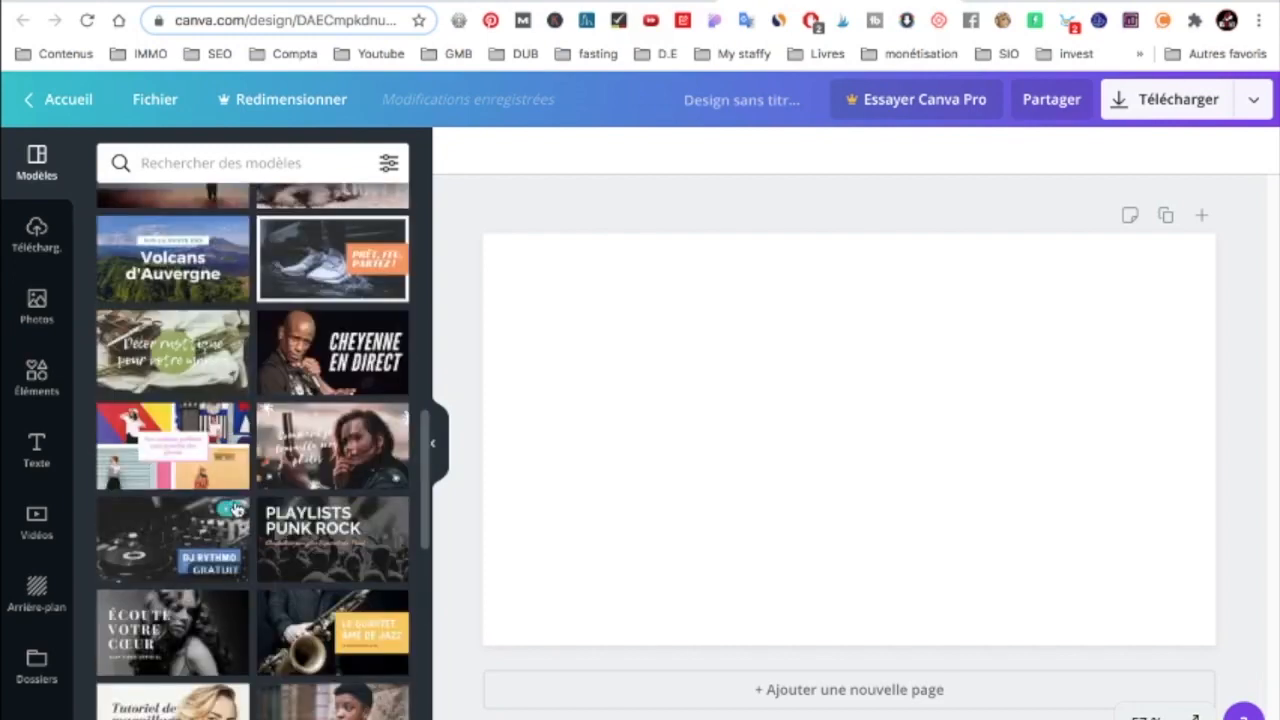
scroll(236, 511, up, 4)
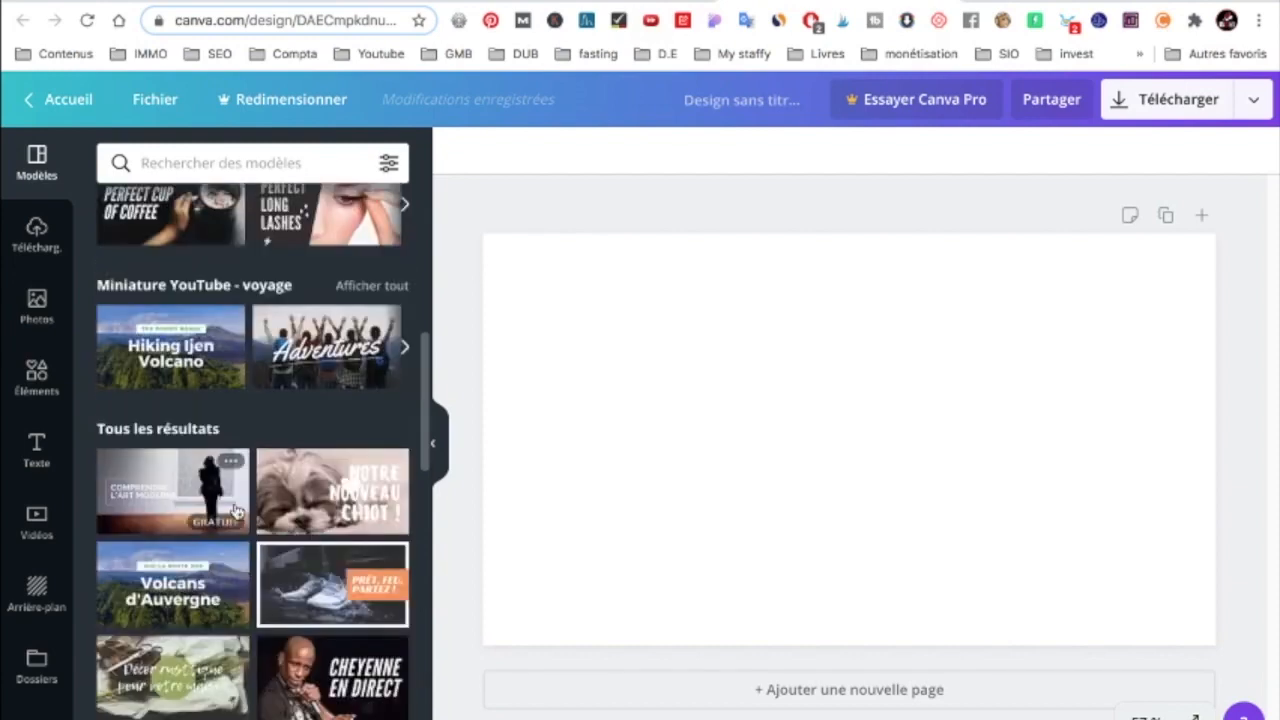
scroll(236, 511, up, 5)
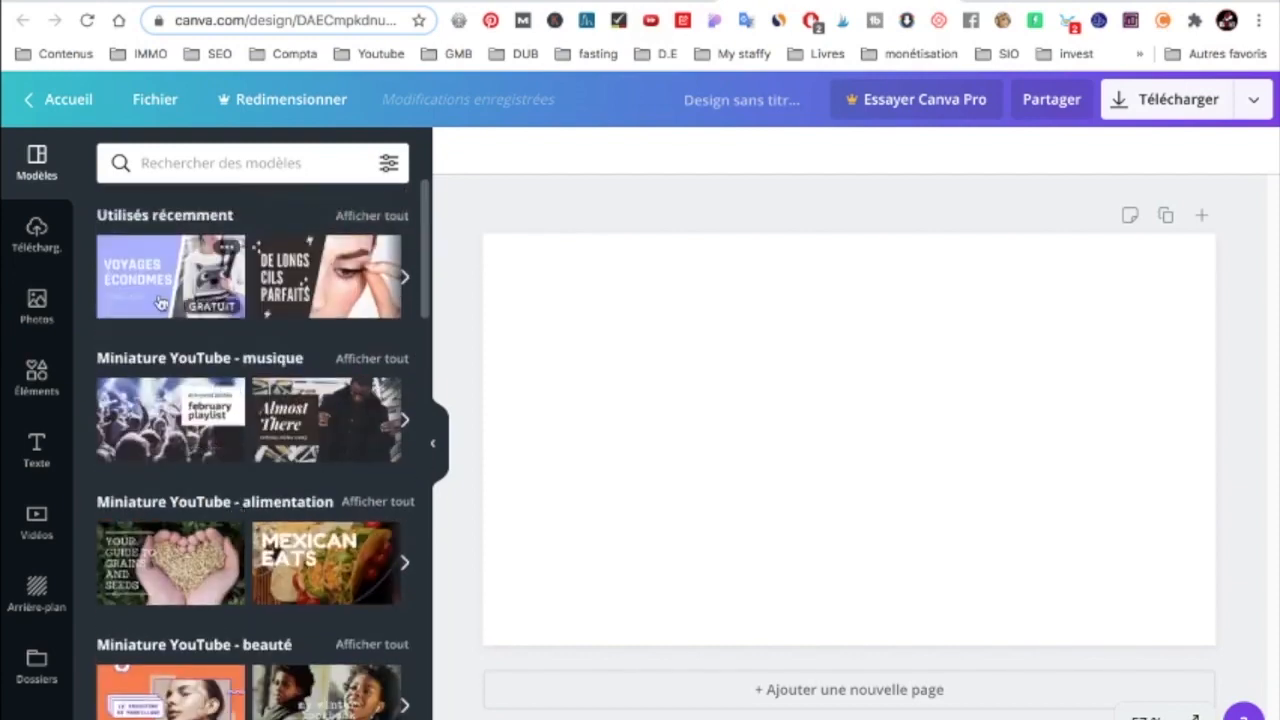
click(160, 300)
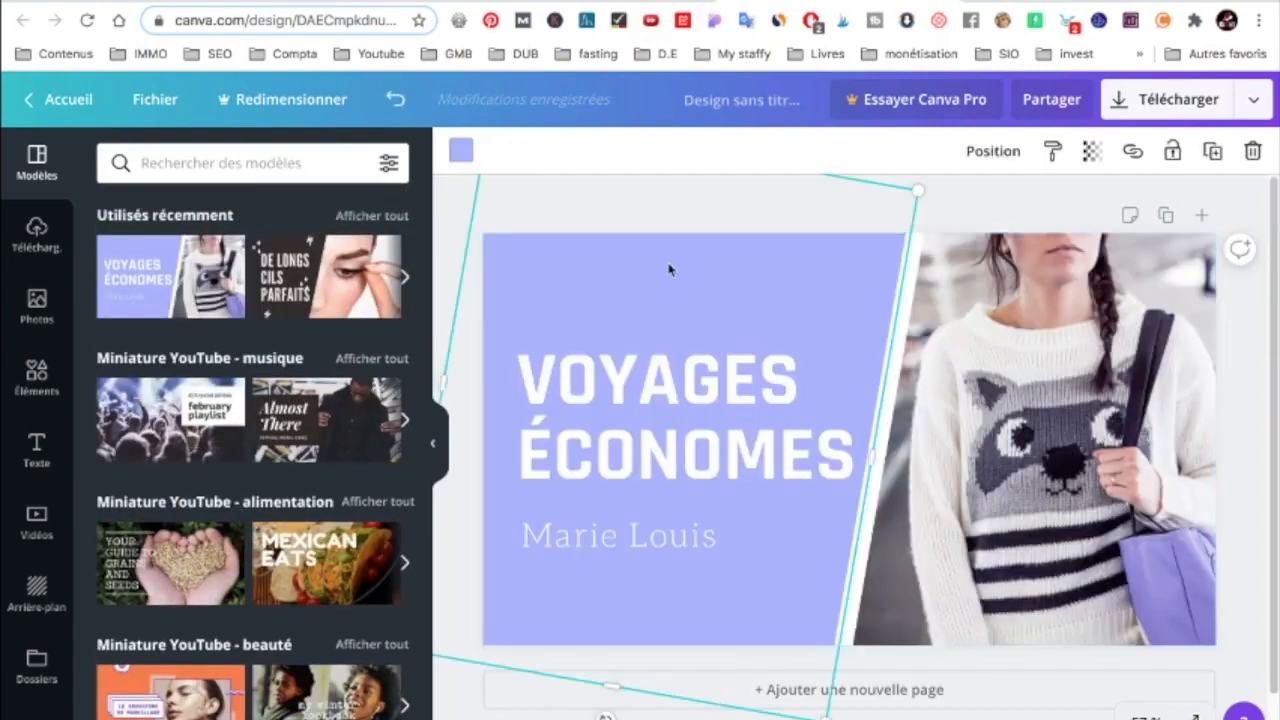
Recolour the template's slanted lilac panel with the bright red from the default colours.
click(461, 152)
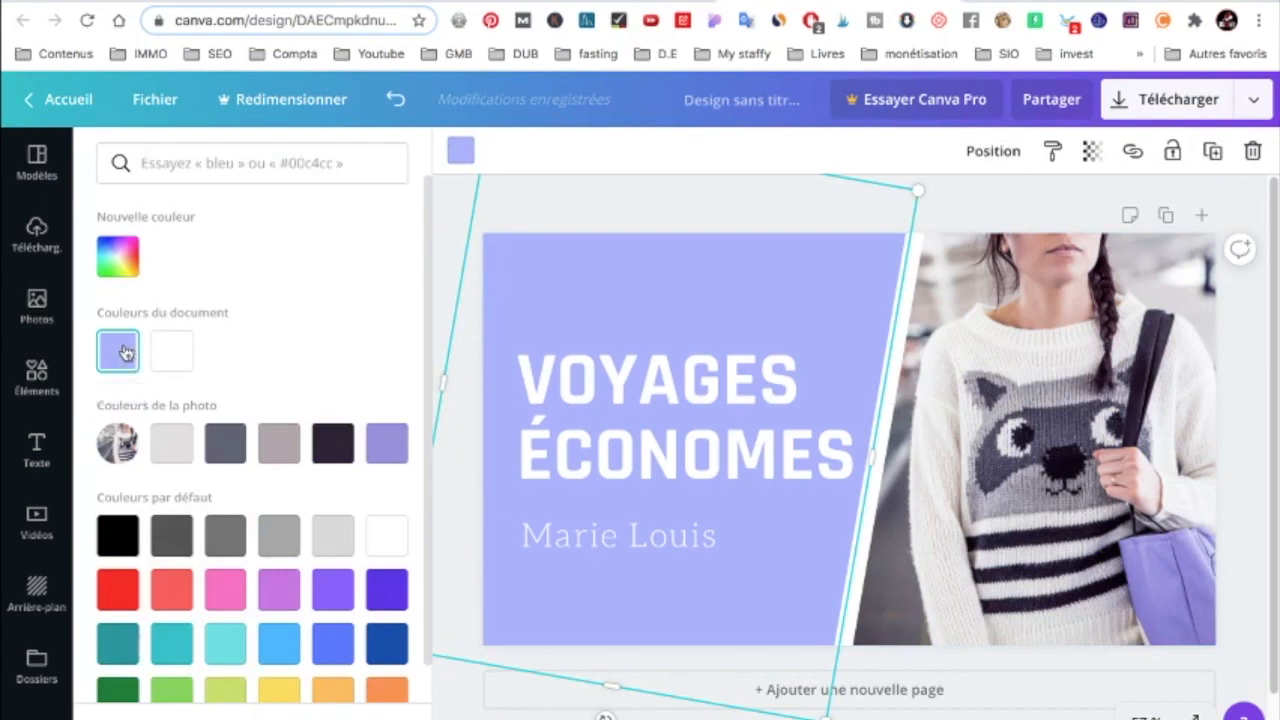
click(460, 151)
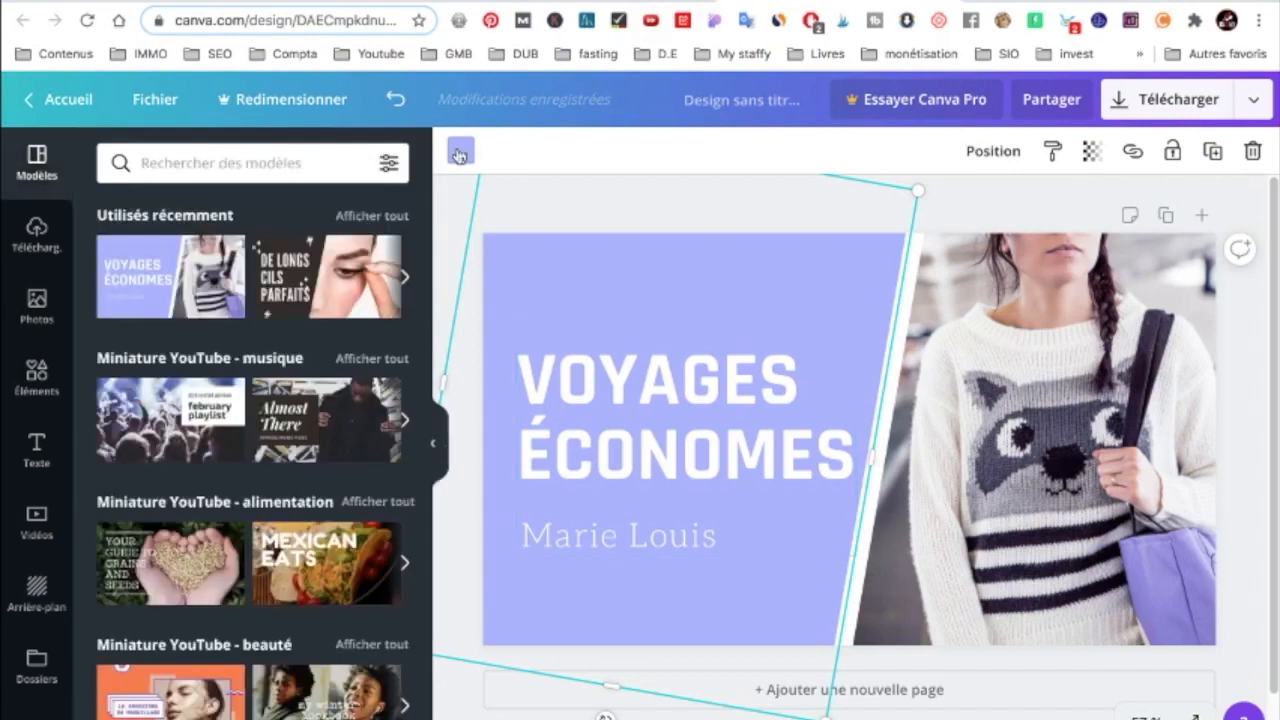
click(460, 151)
click(118, 256)
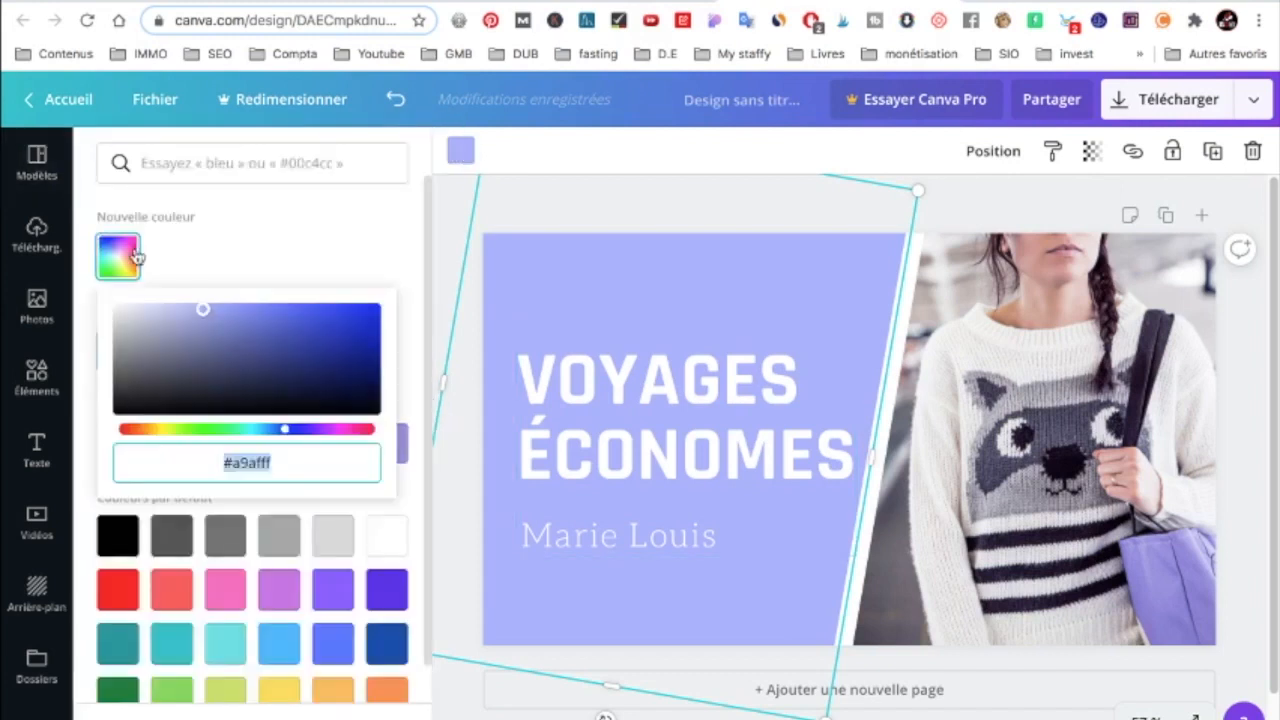
scroll(118, 520, down, 1)
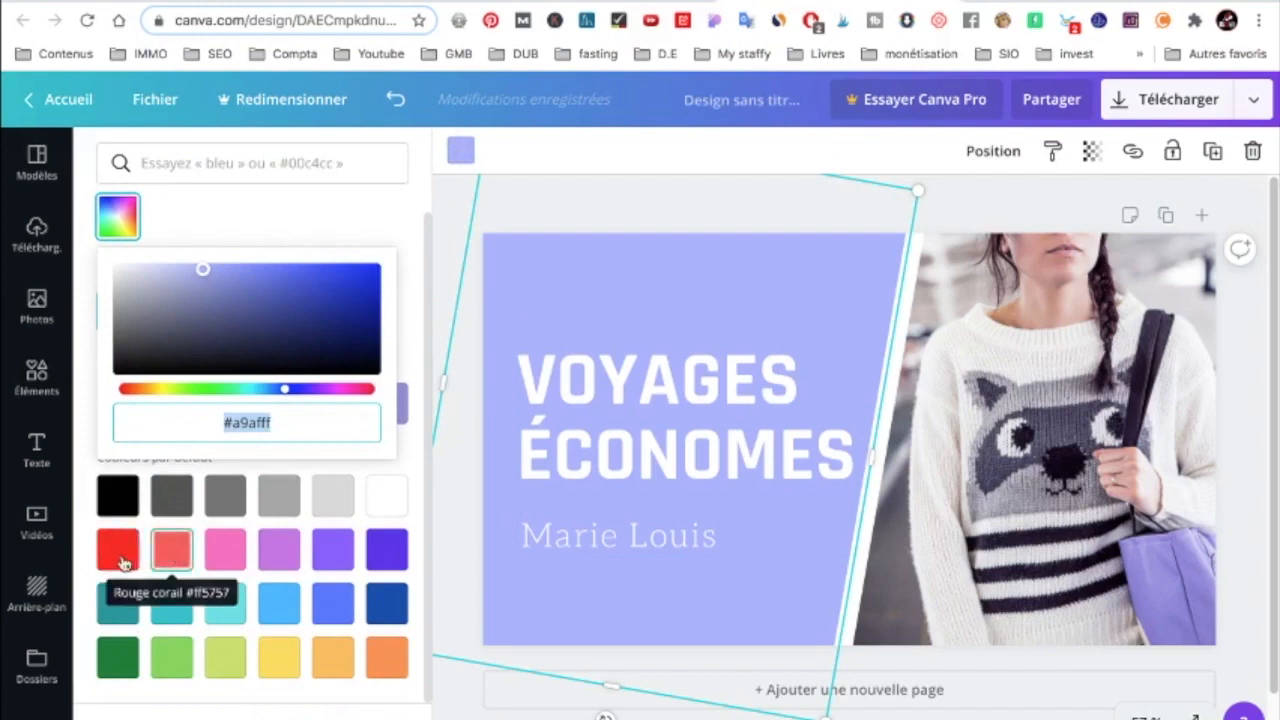
click(118, 563)
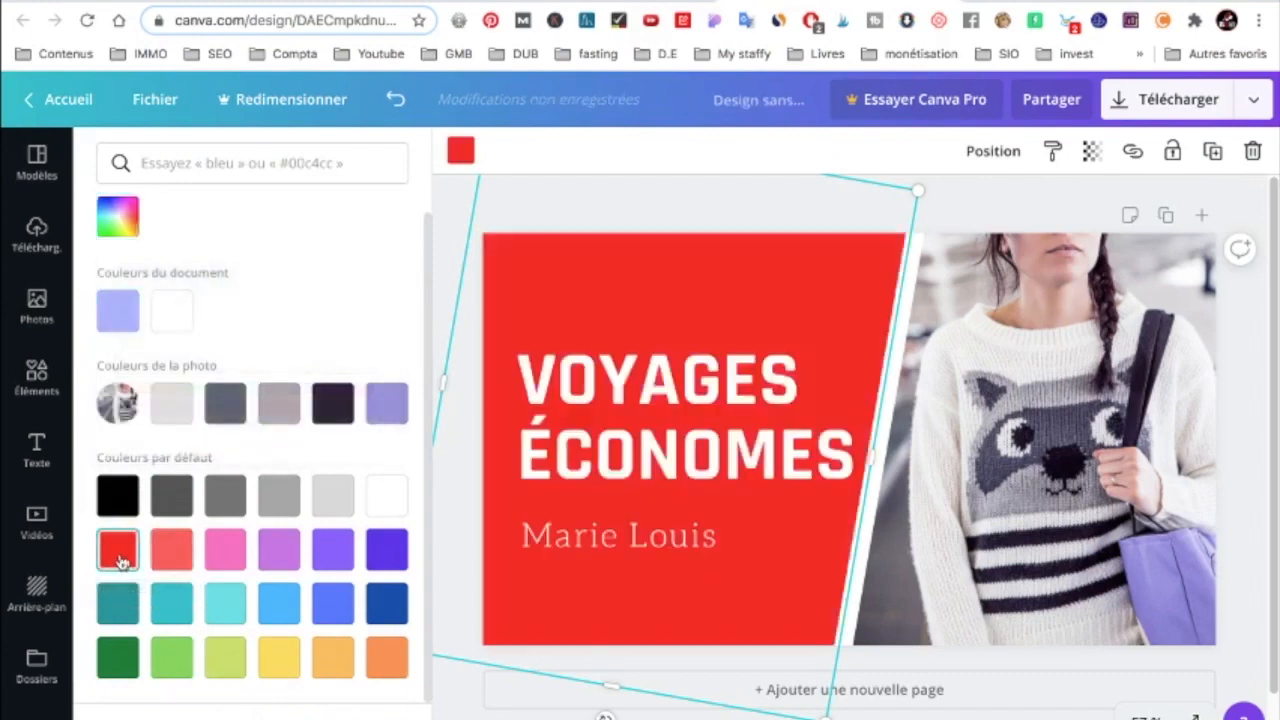
Replace the heading "Voyages économes" with the text "Créer une miniature Youtube".
double_click(576, 378)
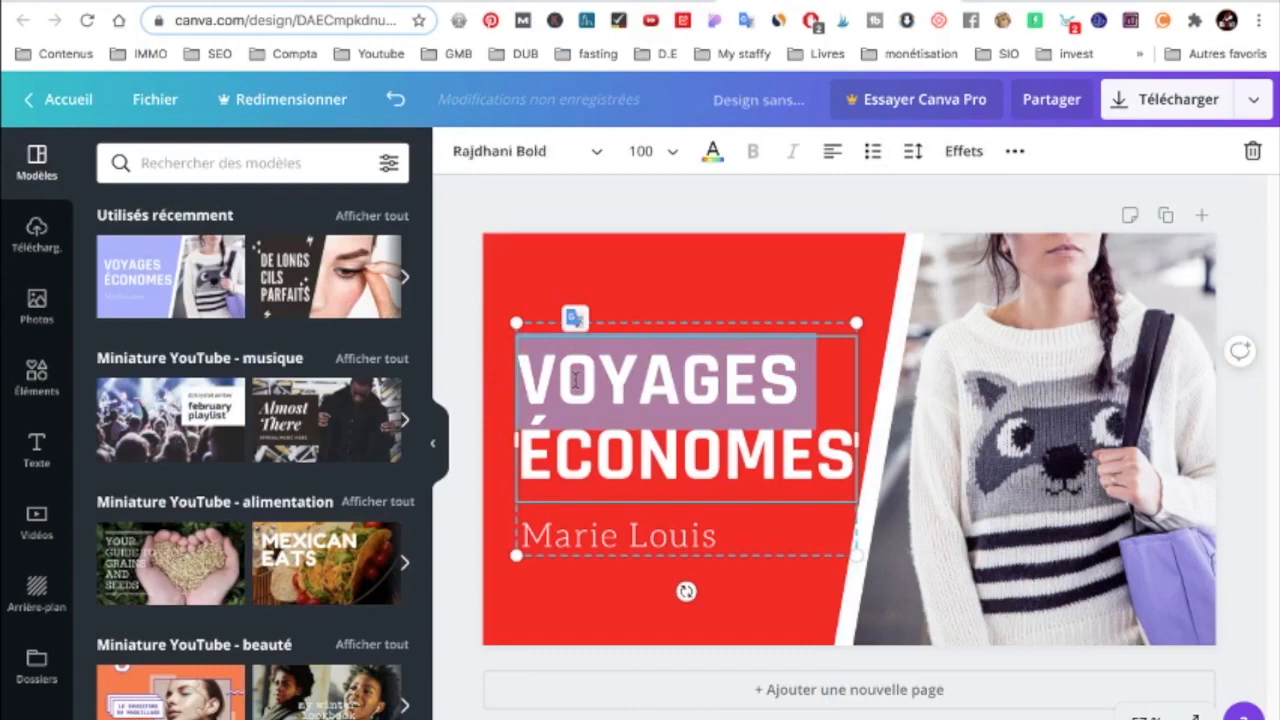
text(Créer )
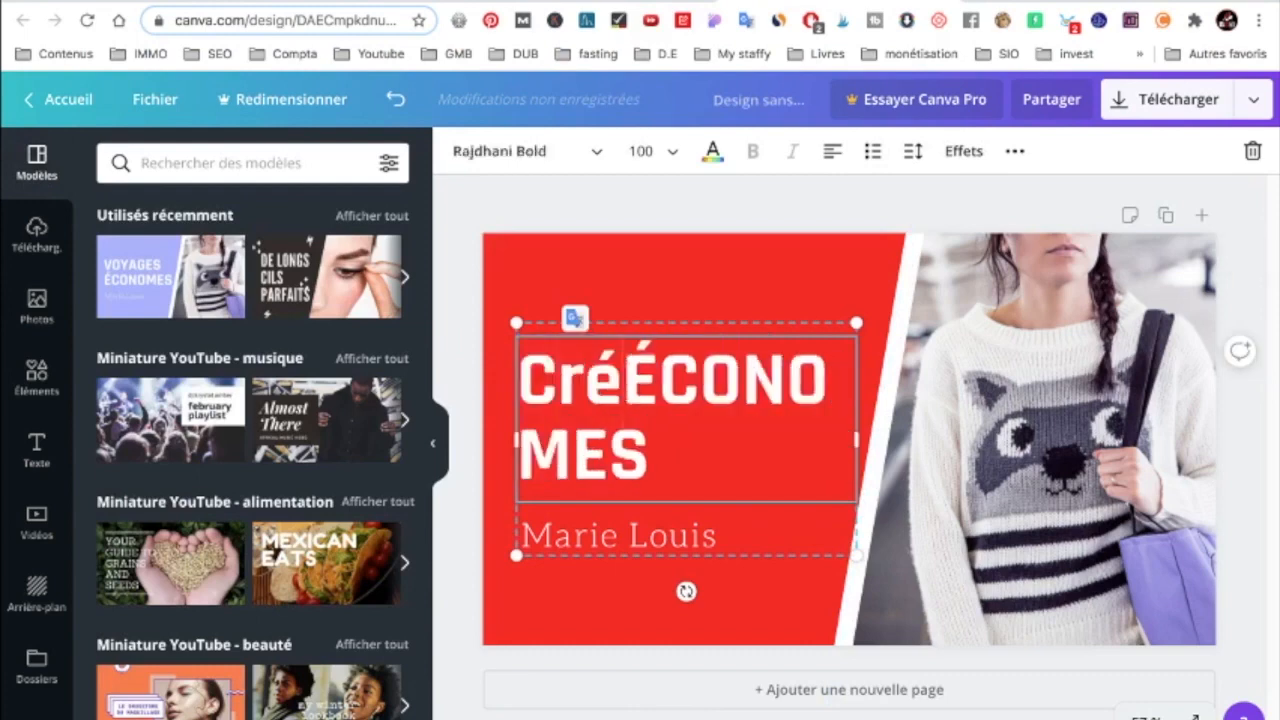
text(u)
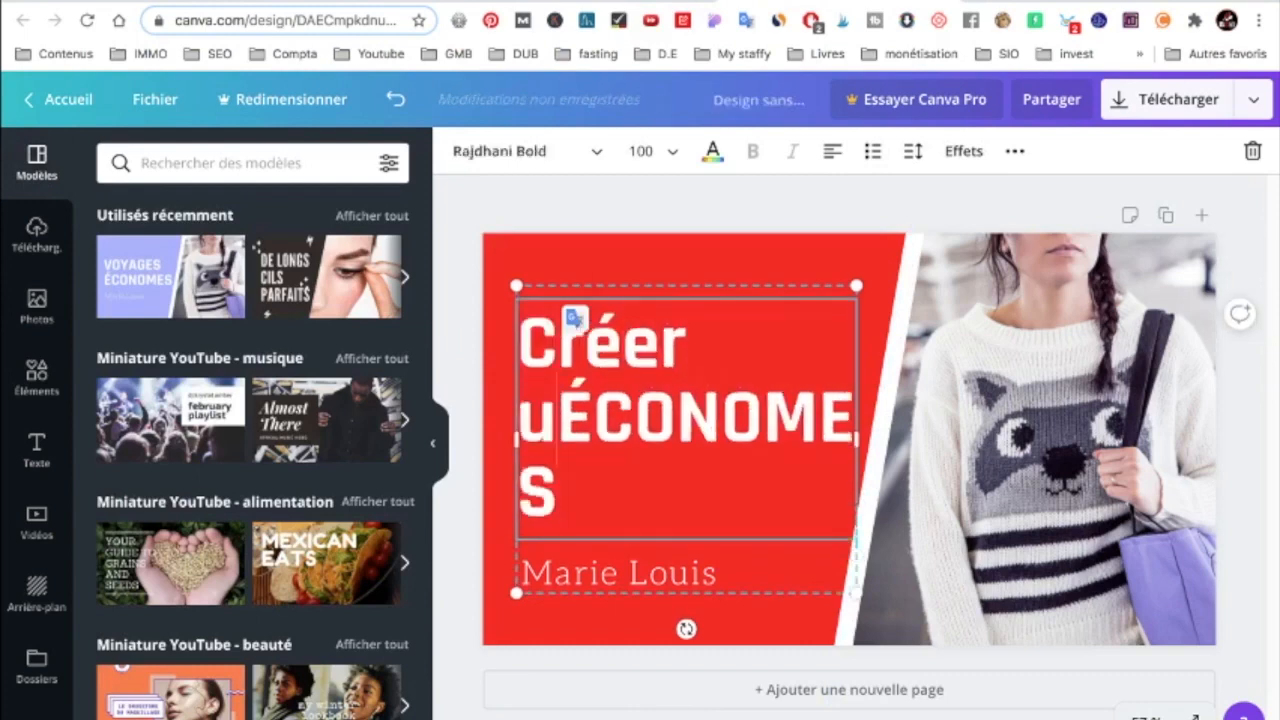
text(ne min)
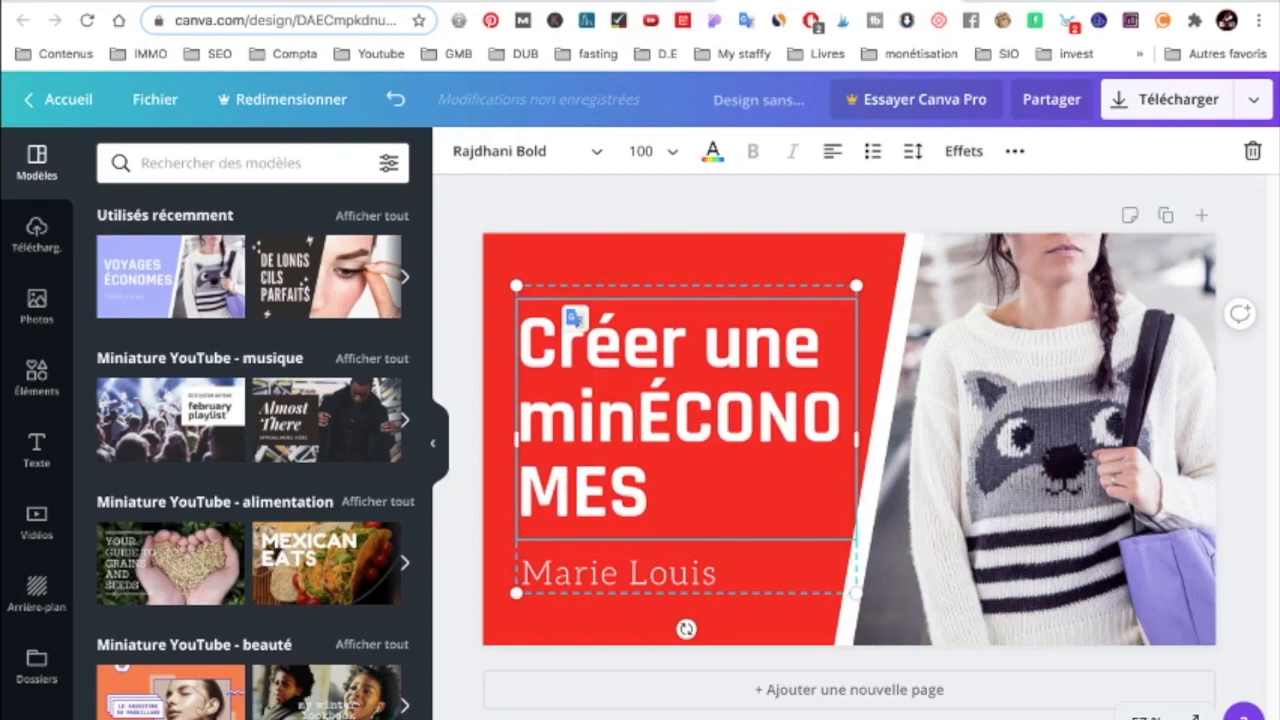
text(iature Y)
text(outuve)
key(BackSpace)
key(BackSpace)
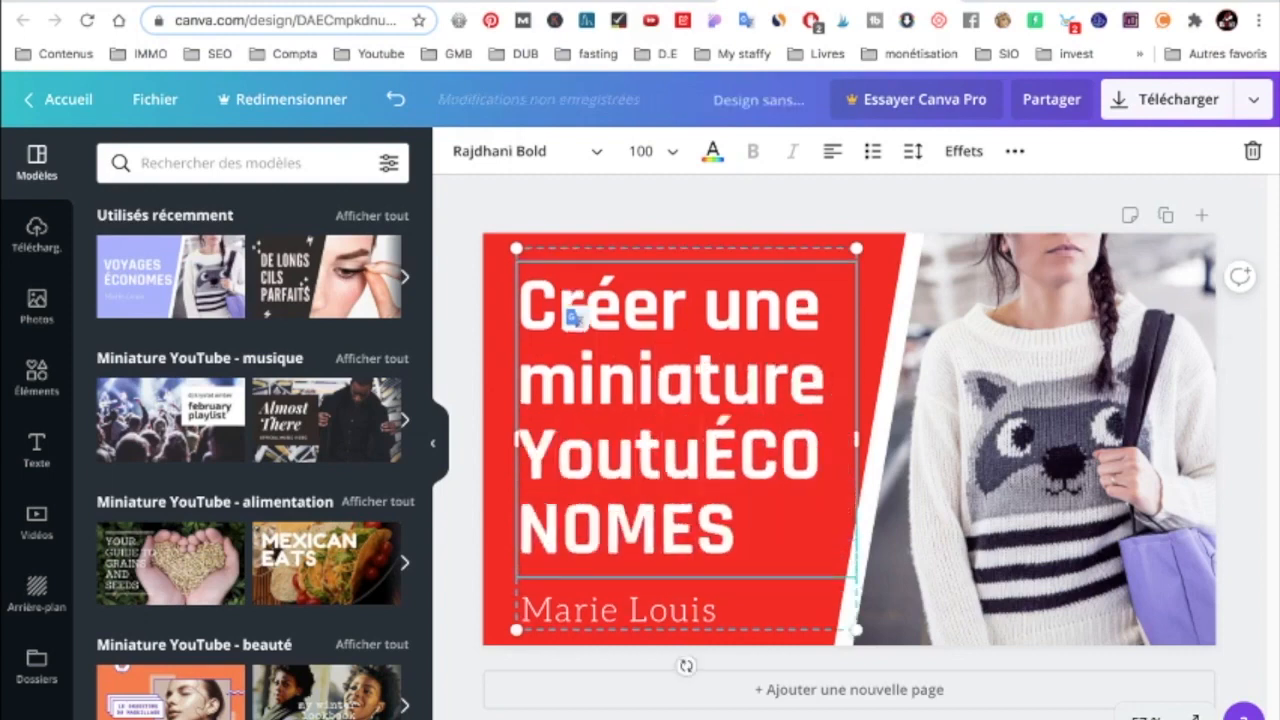
text(be)
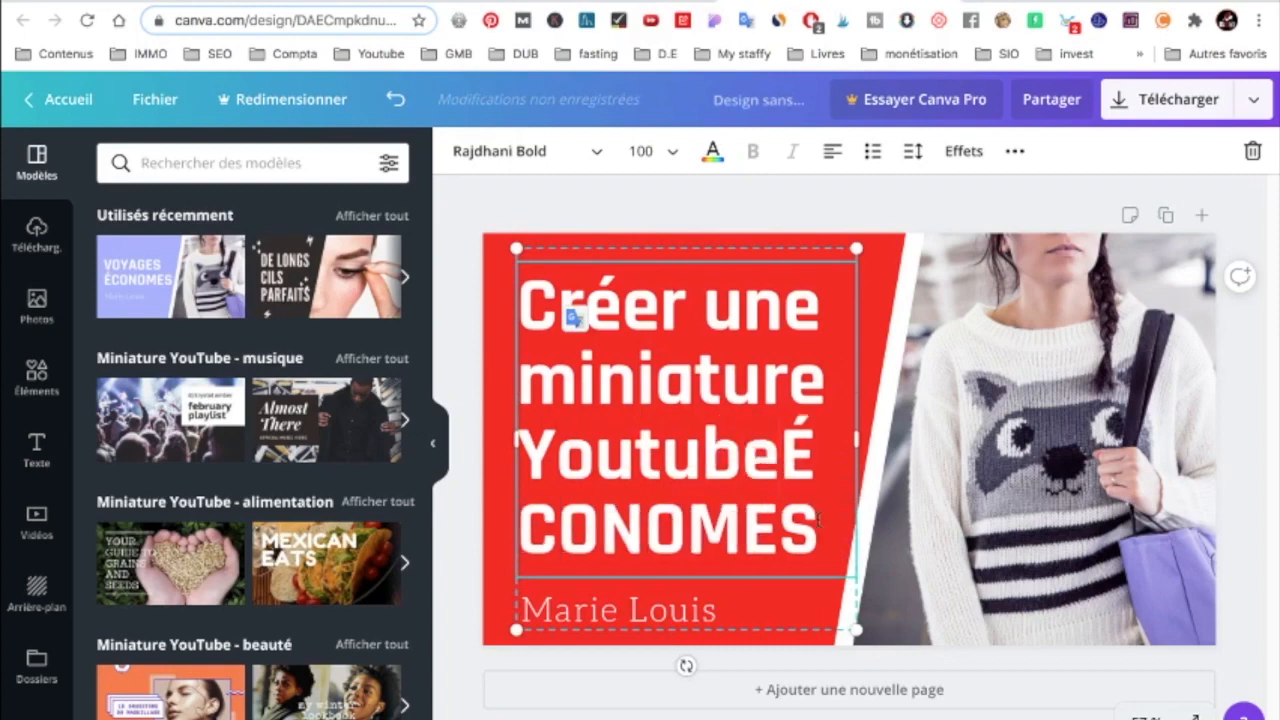
drag(818, 518, 771, 453)
key(BackSpace)
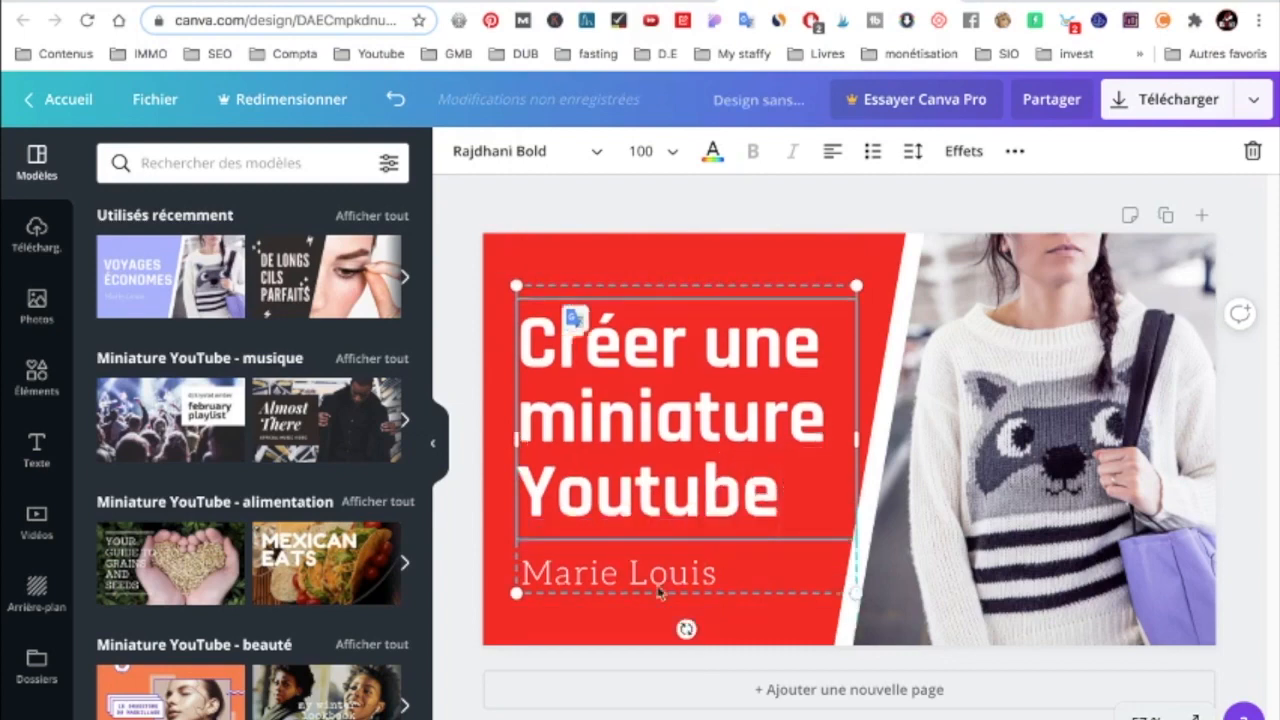
Replace the name line under the thumbnail's heading with the text "En 2 minutes".
triple_click(607, 578)
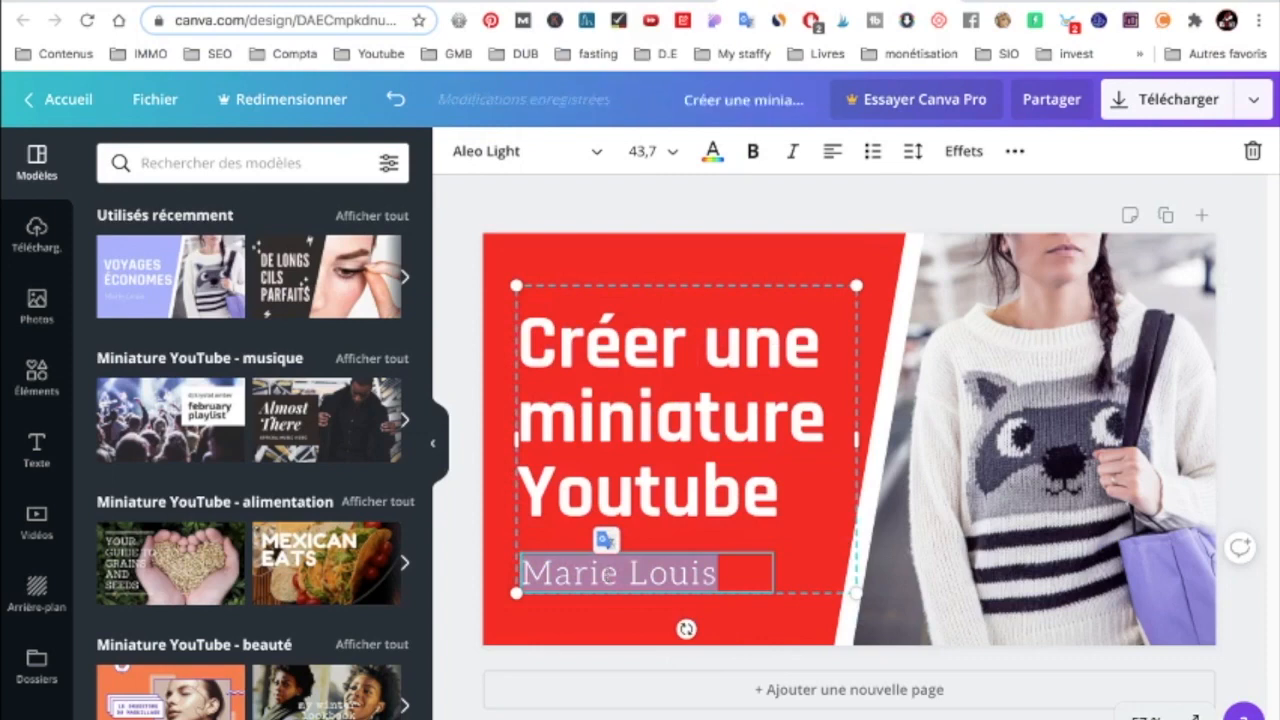
text(En 2 minutes)
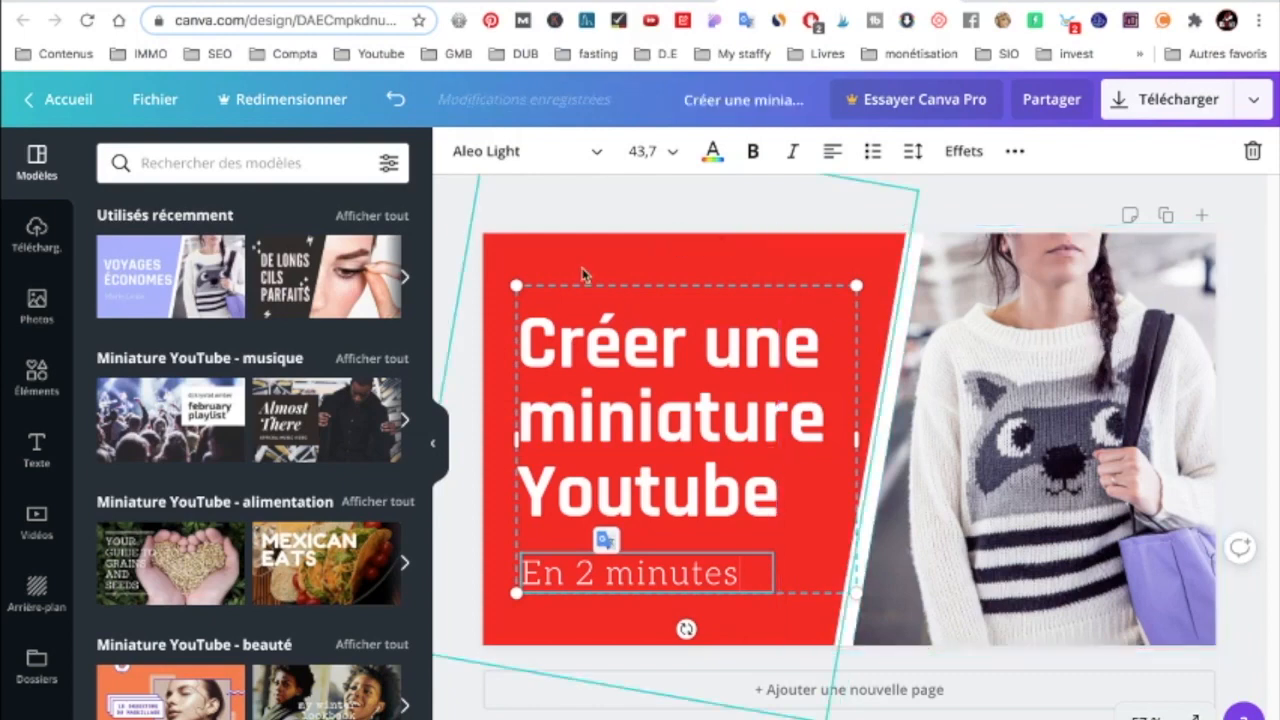
Open Pixabay in a new browser tab and search its images for "youtube".
key(super+t)
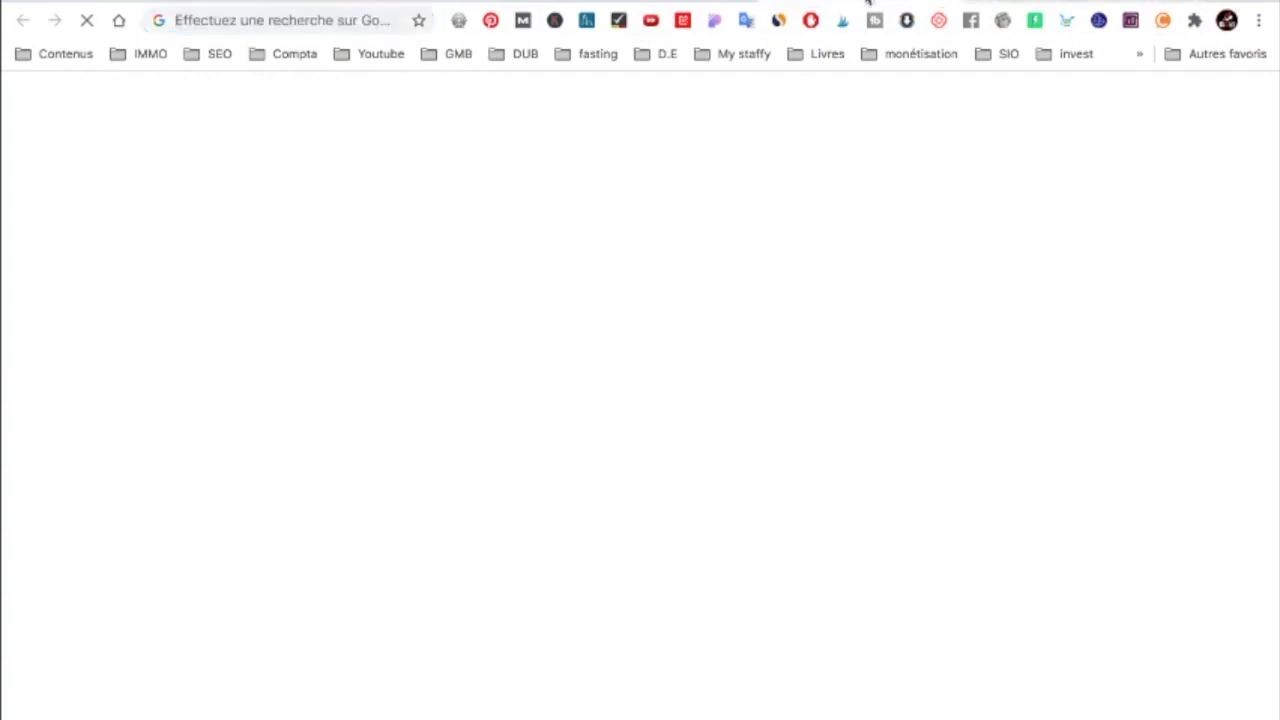
click(305, 17)
text(pixa)
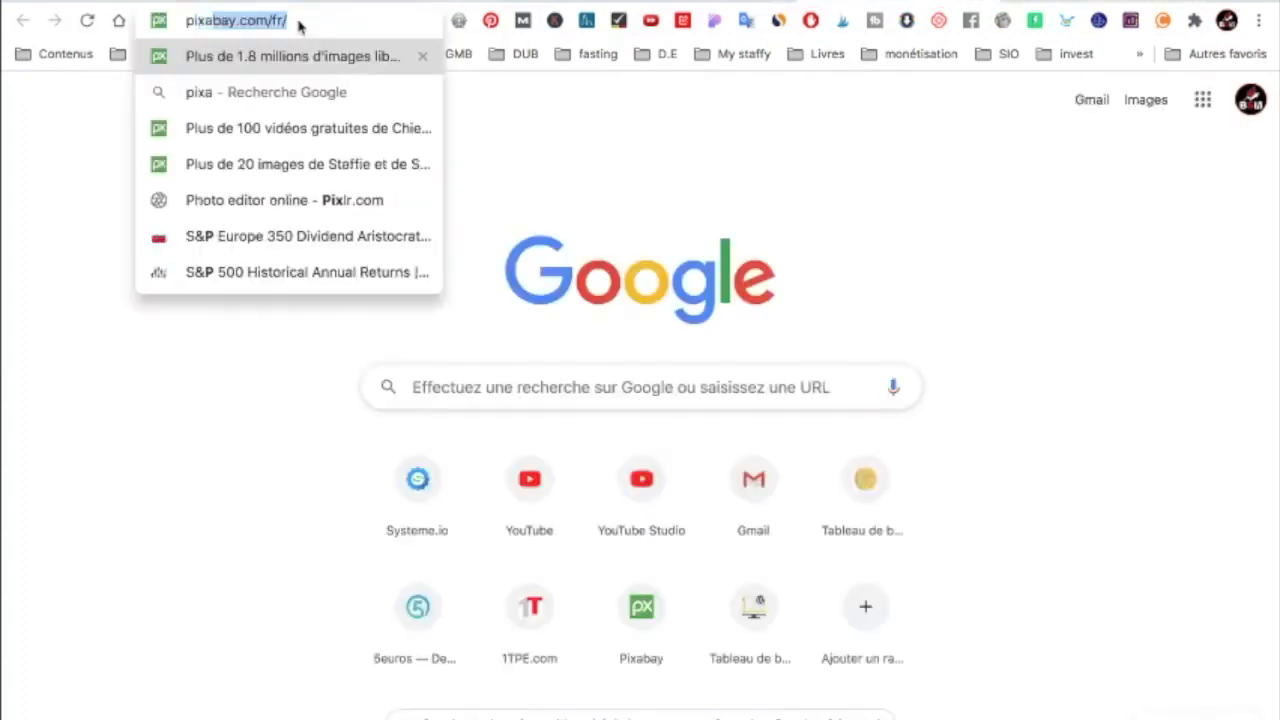
key(Return)
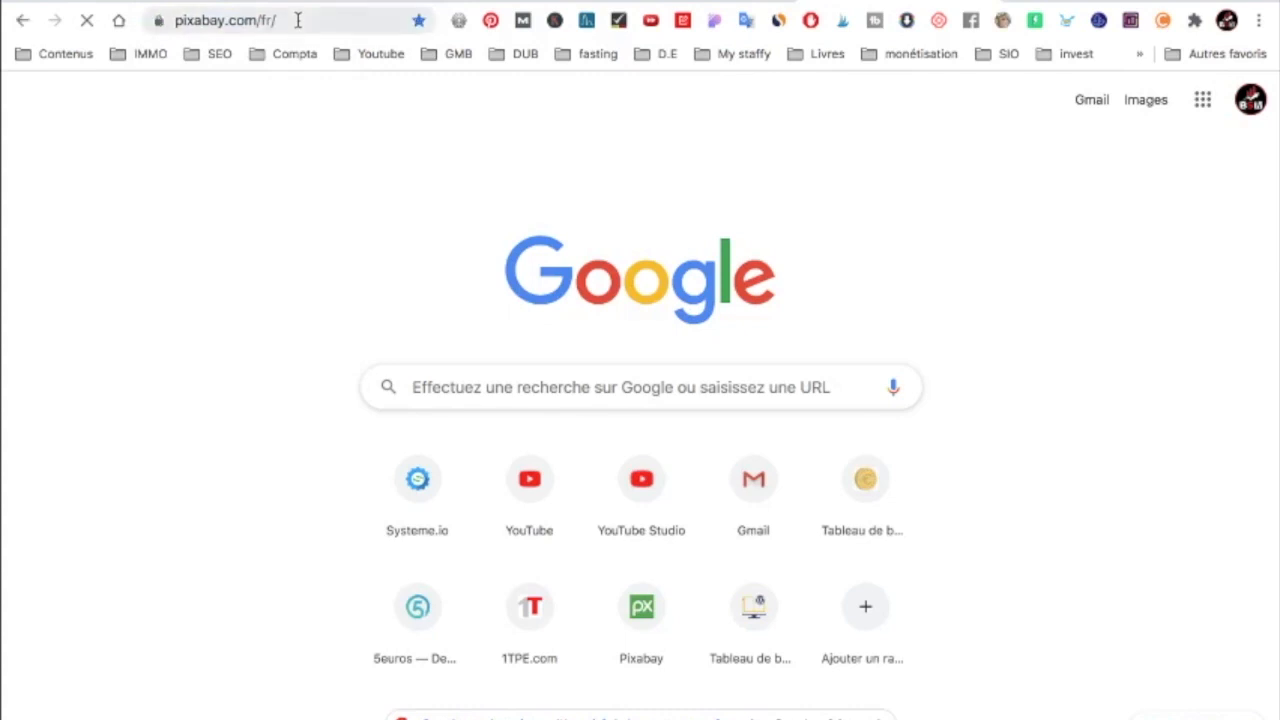
text(miniature yout)
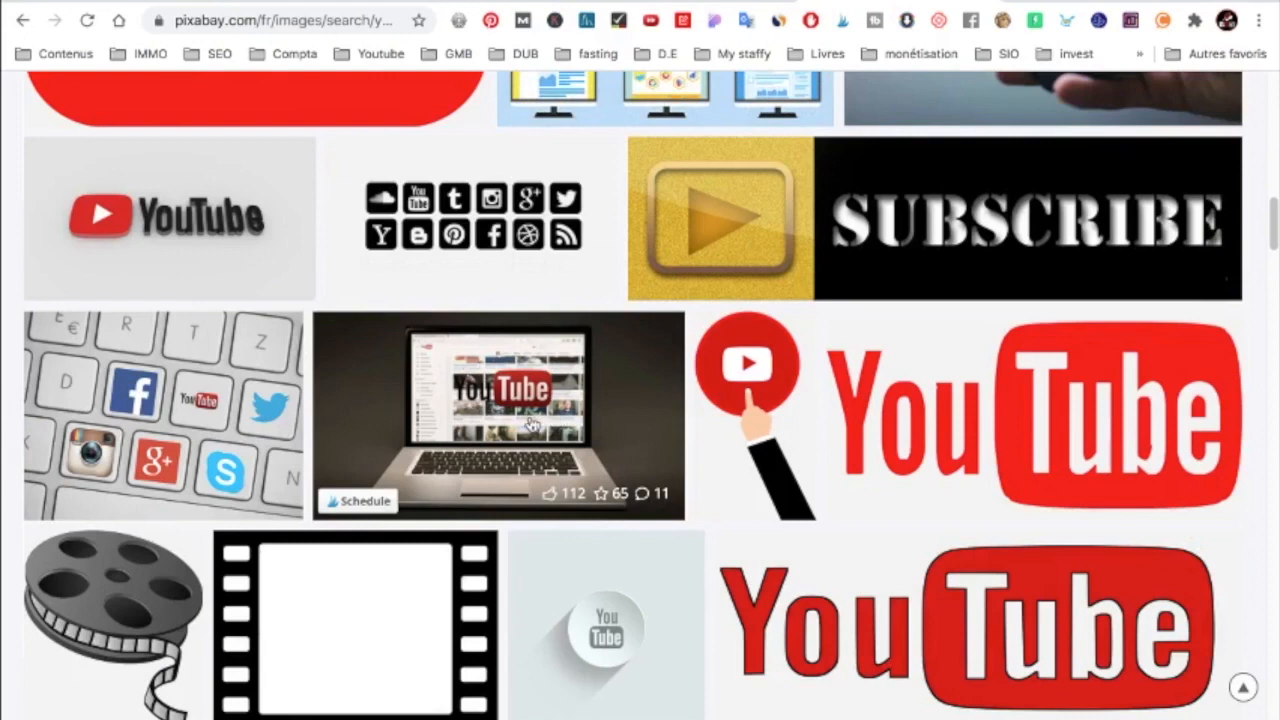
Download the photo of a laptop showing the YouTube logo as a 1920×1080 JPG, completing the robot check.
scroll(550, 382, down, 1)
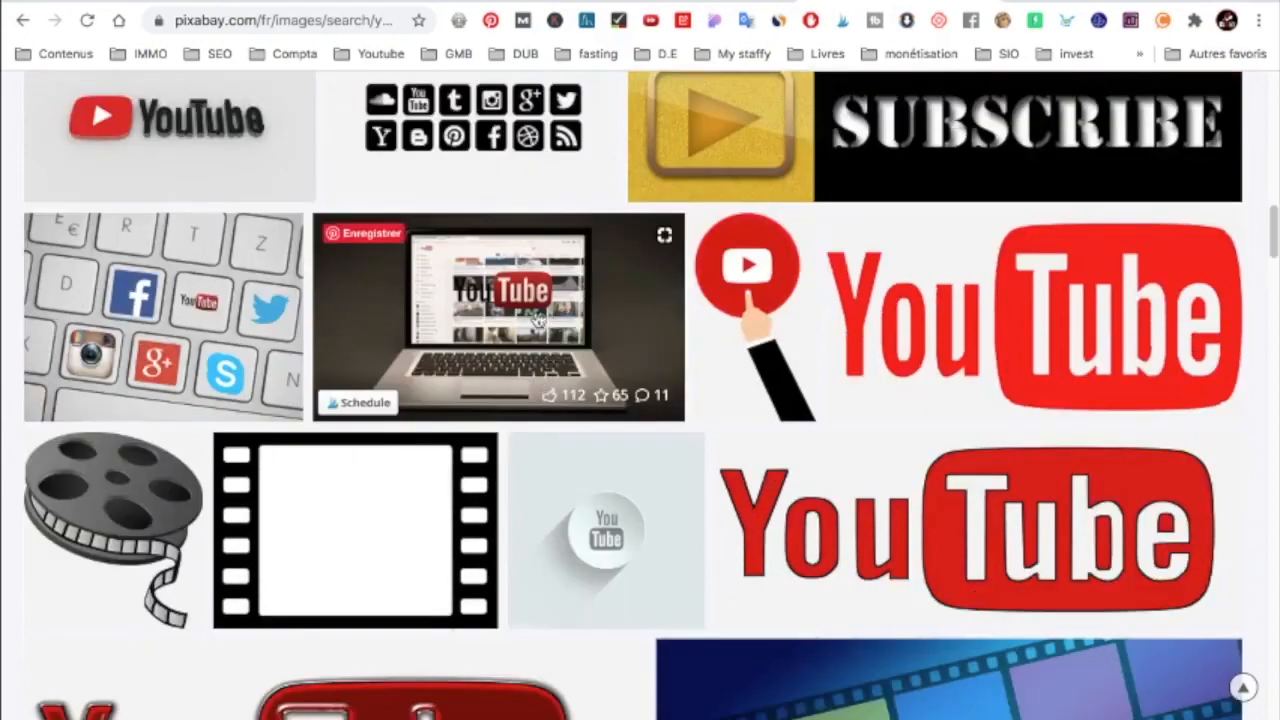
scroll(575, 461, down, 4)
scroll(575, 461, down, 3)
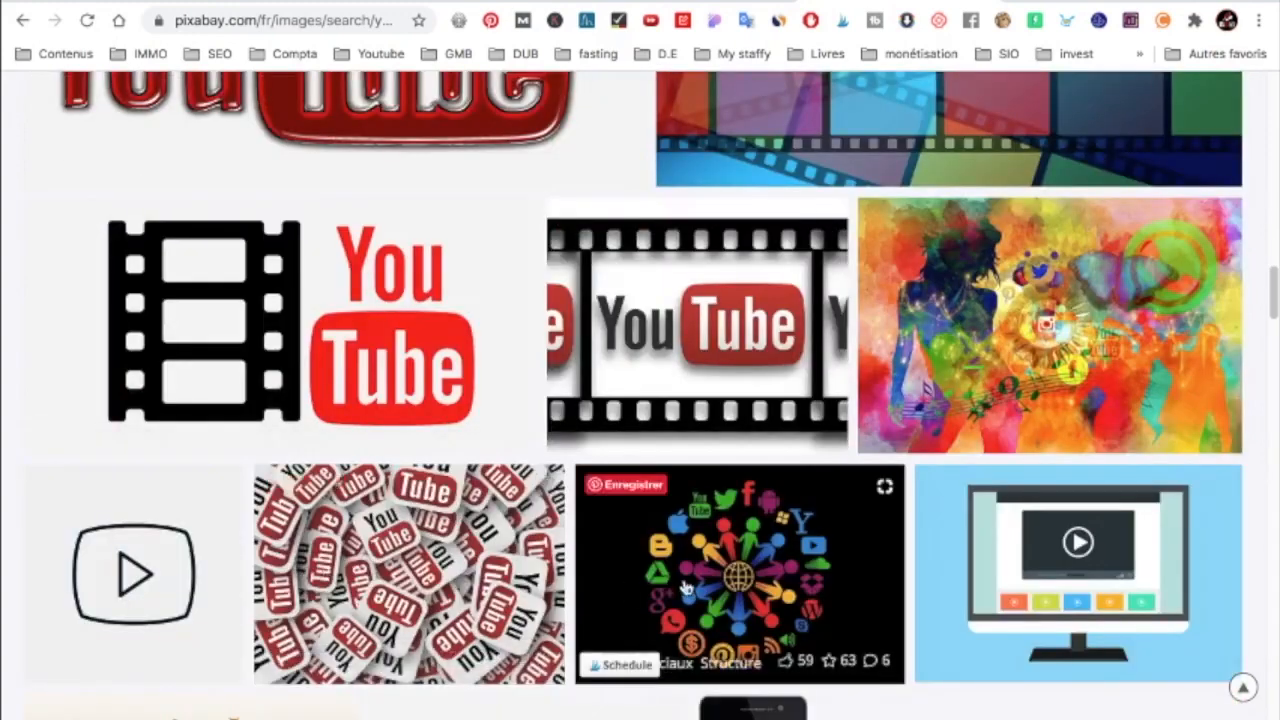
scroll(686, 588, down, 2)
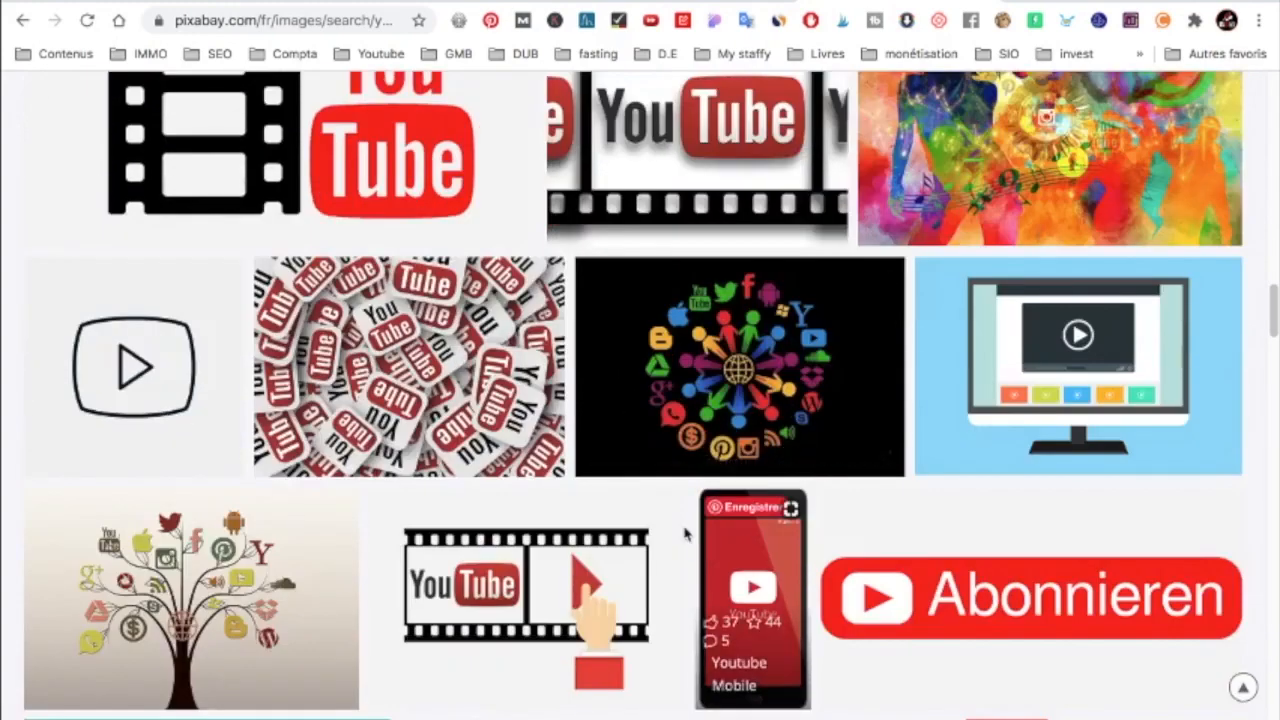
scroll(849, 377, down, 3)
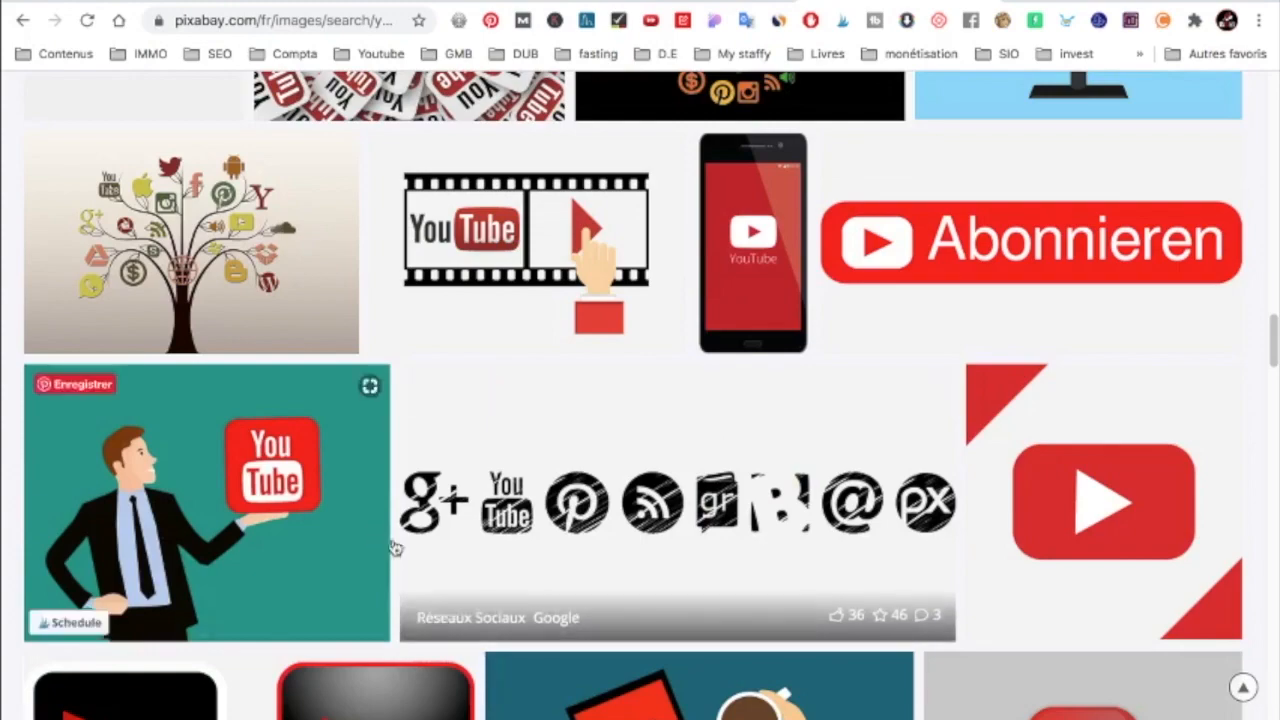
scroll(395, 548, down, 2)
scroll(491, 534, up, 12)
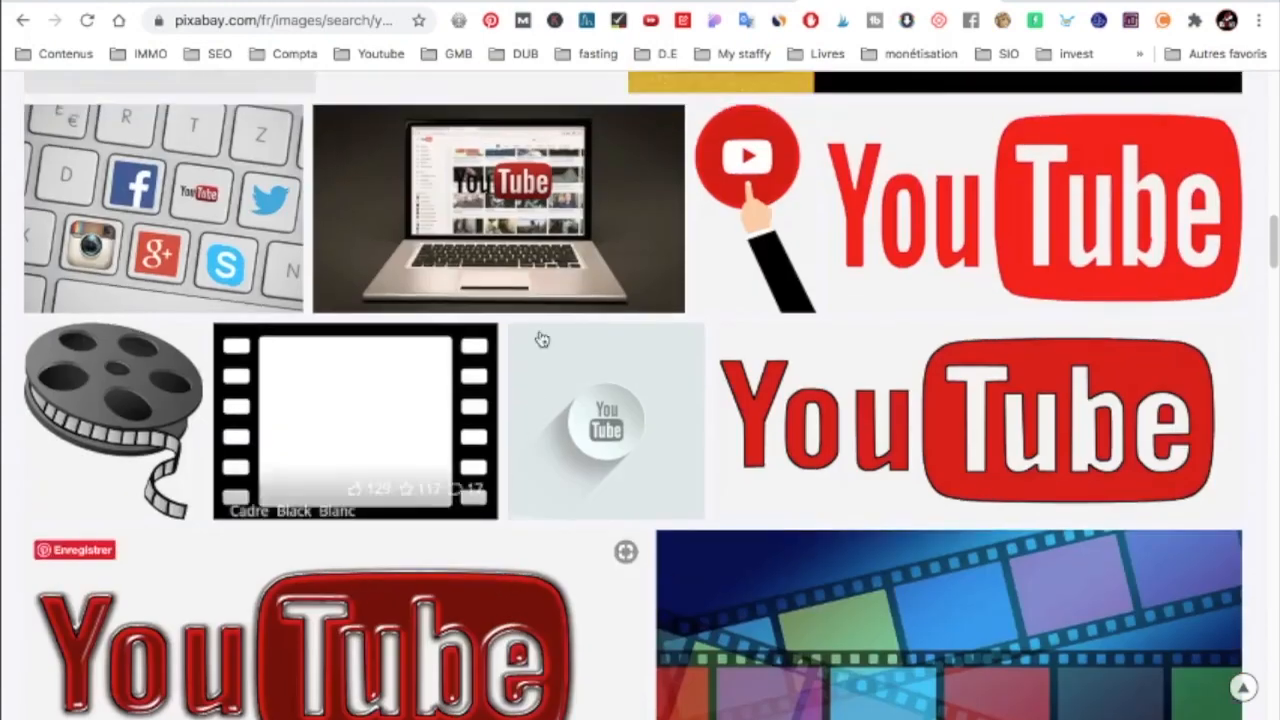
click(586, 235)
click(1054, 360)
click(1016, 527)
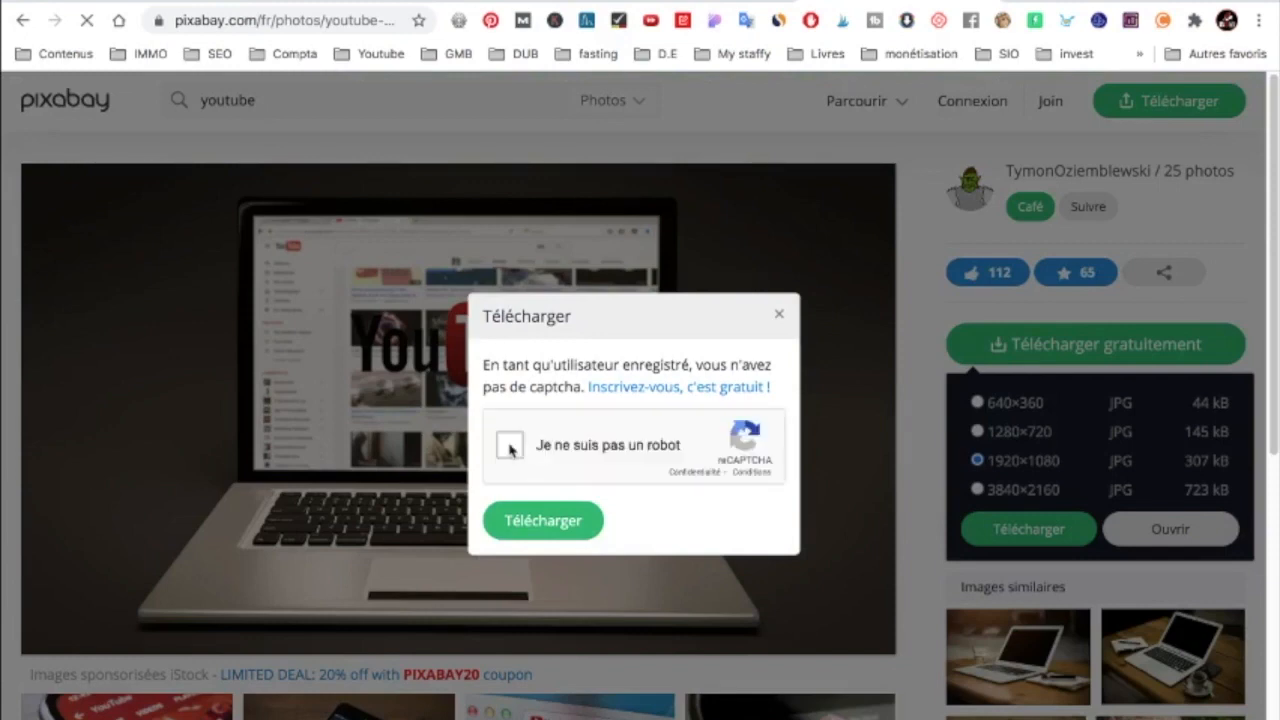
click(510, 447)
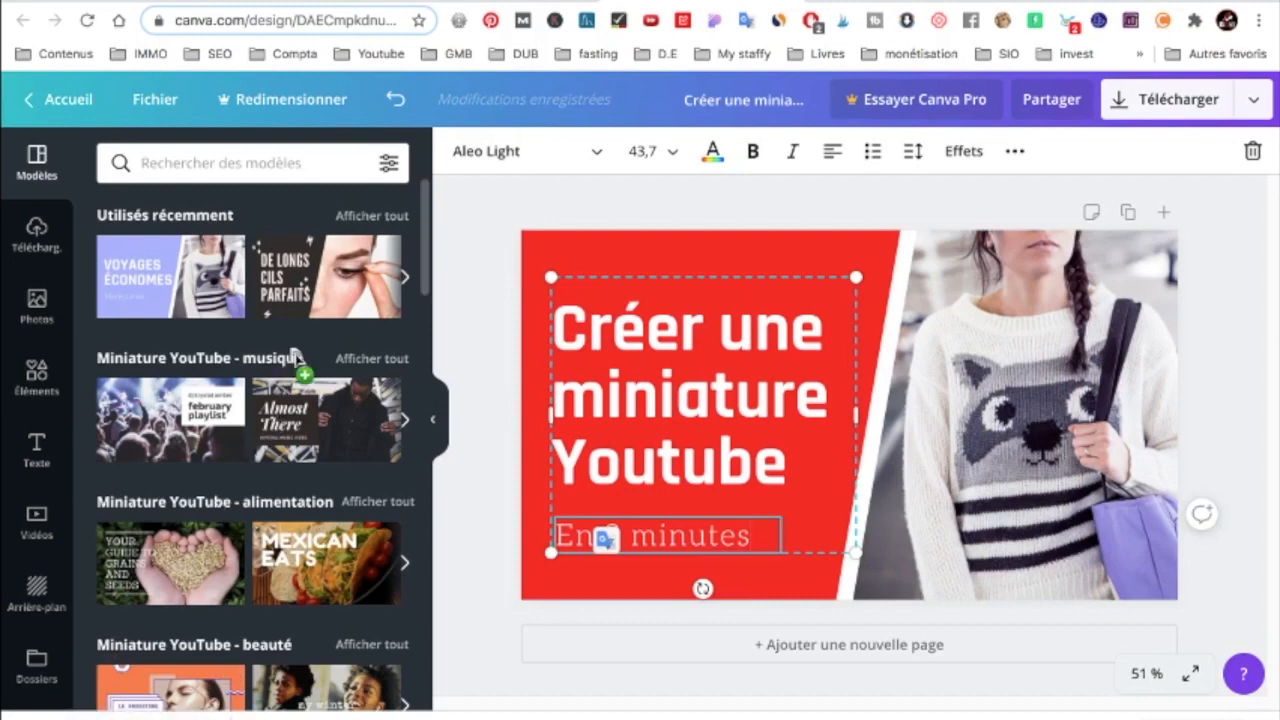
Upload the downloaded laptop photo to the Canva design and replace the template's sweater photo with it.
drag(297, 359, 297, 361)
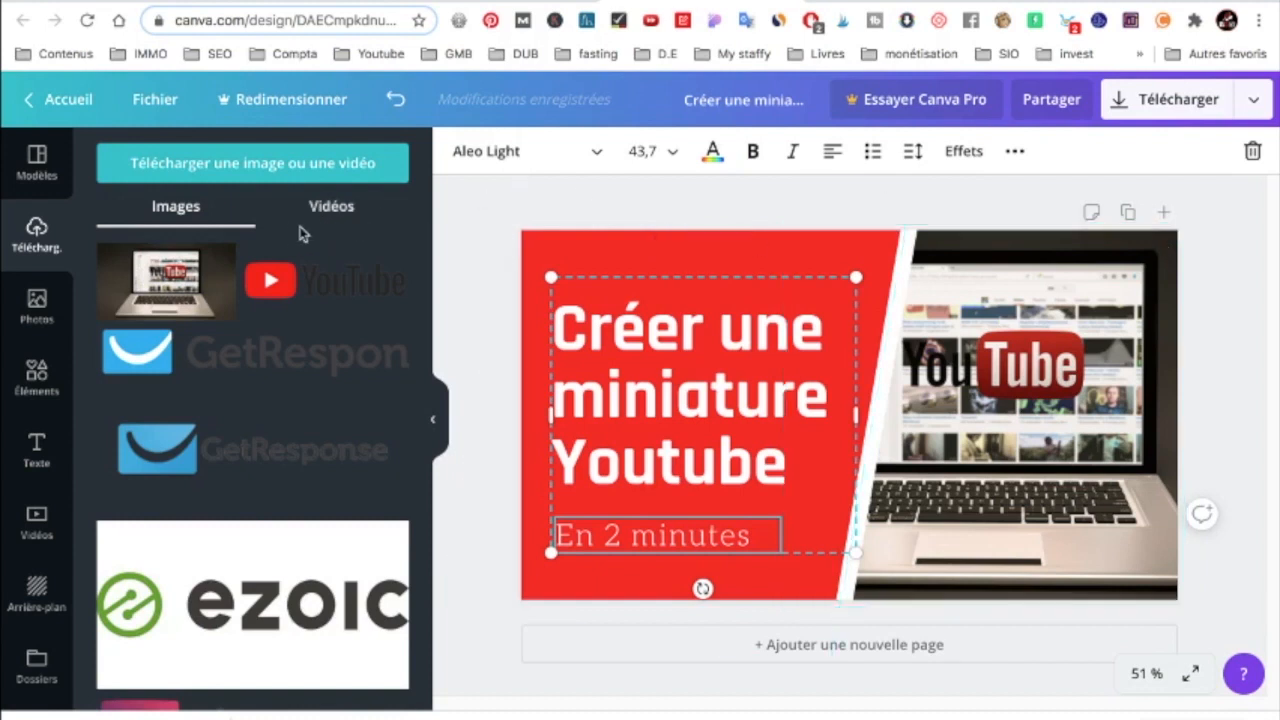
Search the graphic elements for "youtube" and examine the matching free and Pro icons.
click(32, 376)
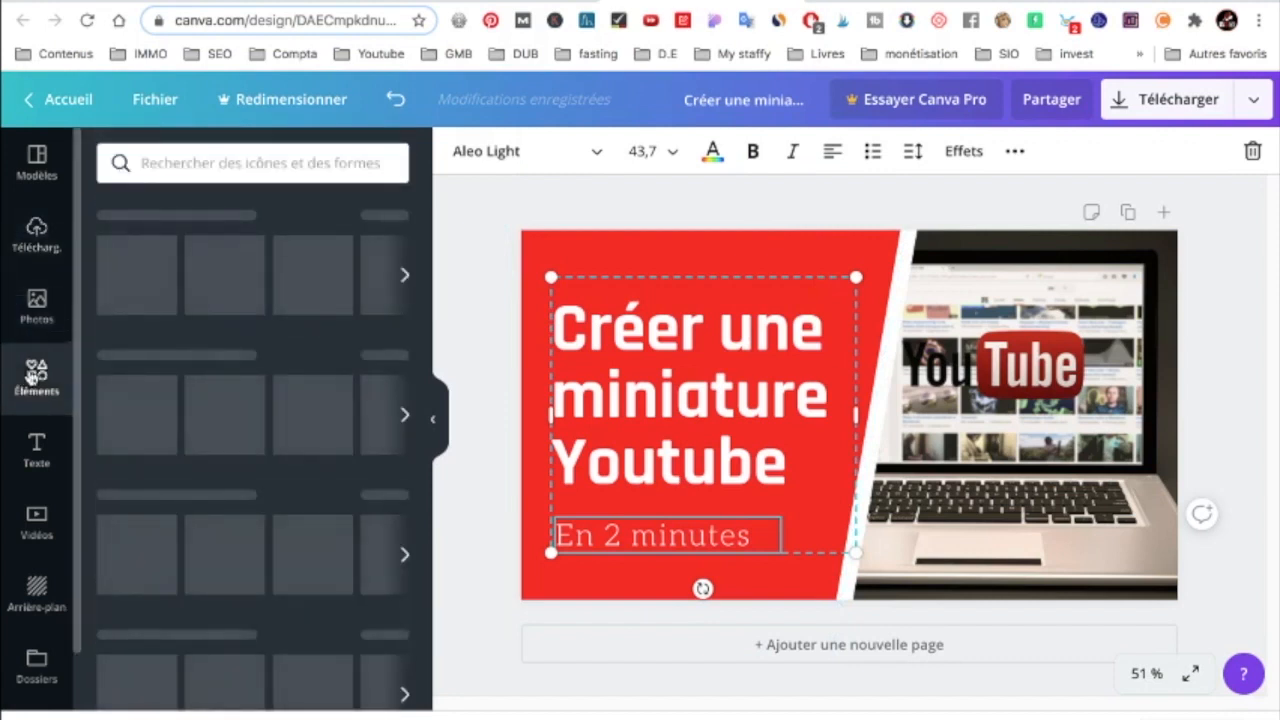
click(181, 163)
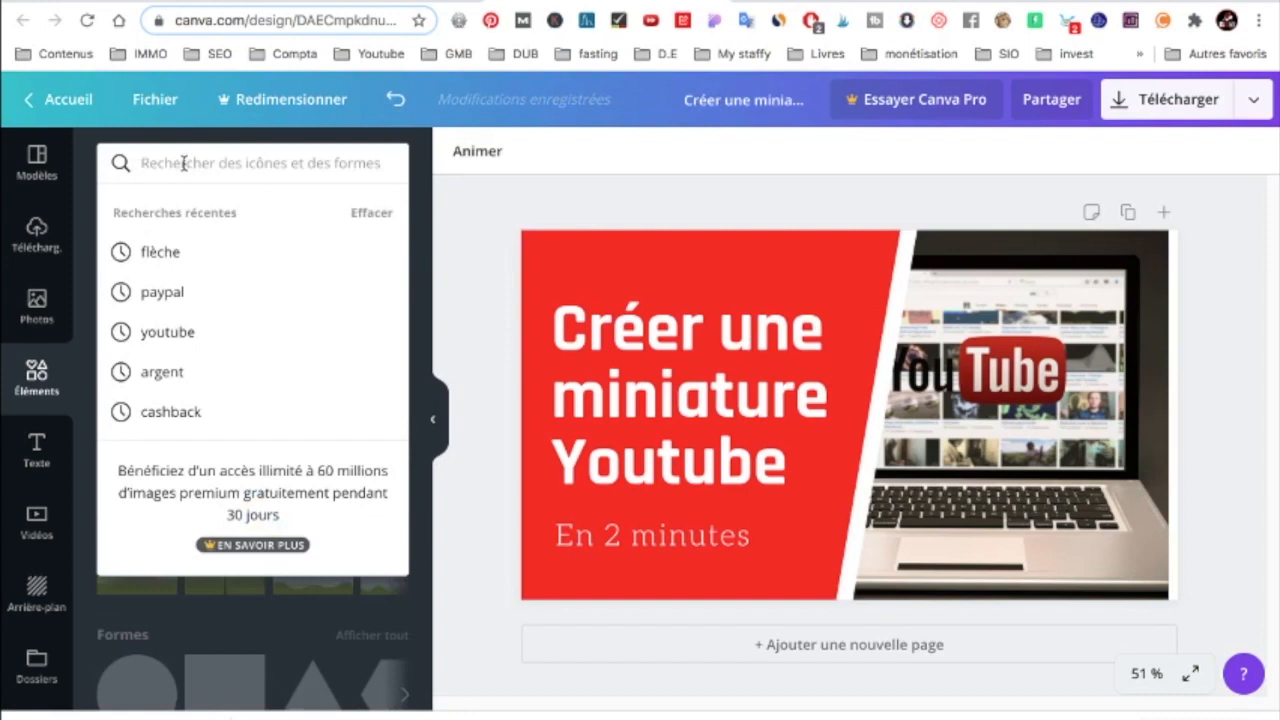
text(youtube)
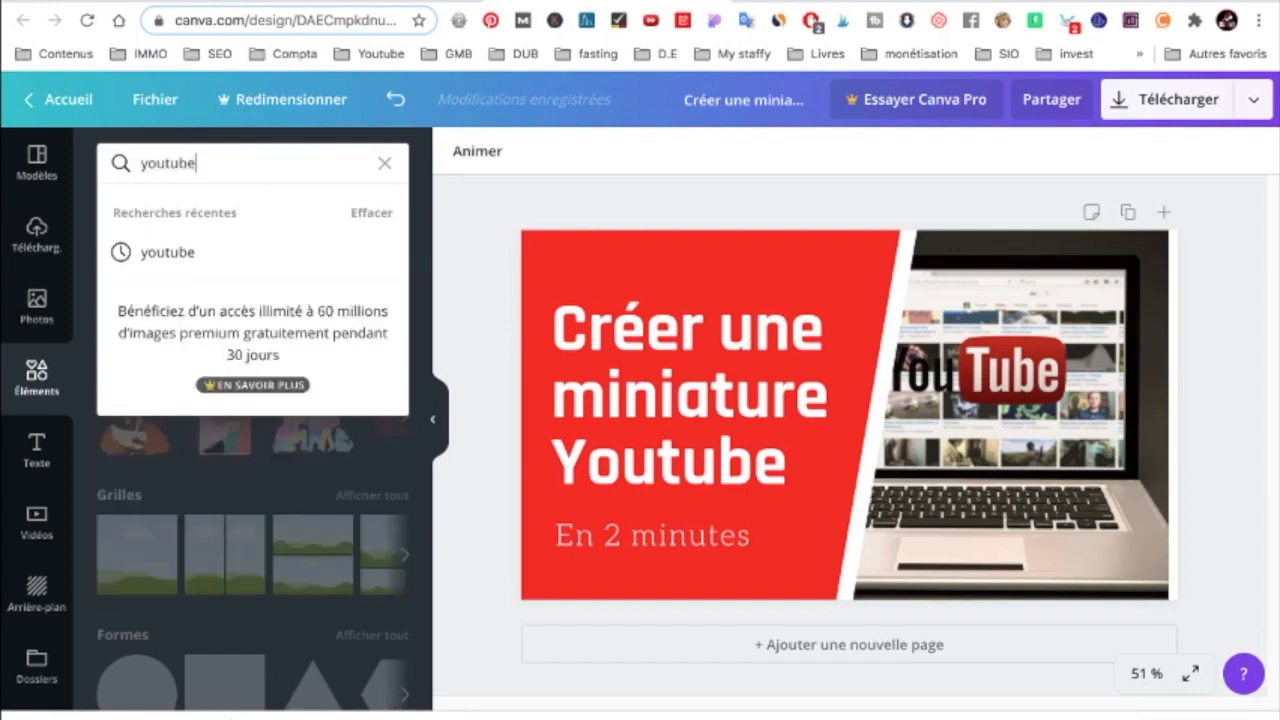
key(Return)
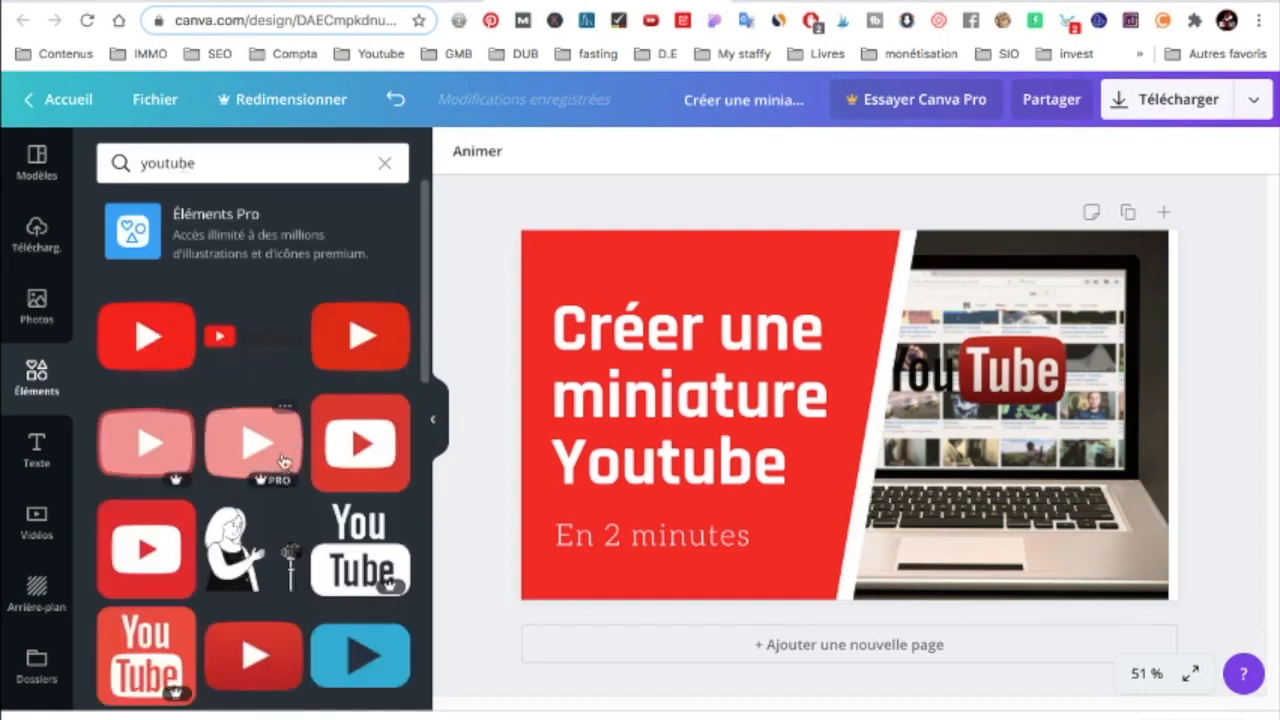
mouse_move(265, 481)
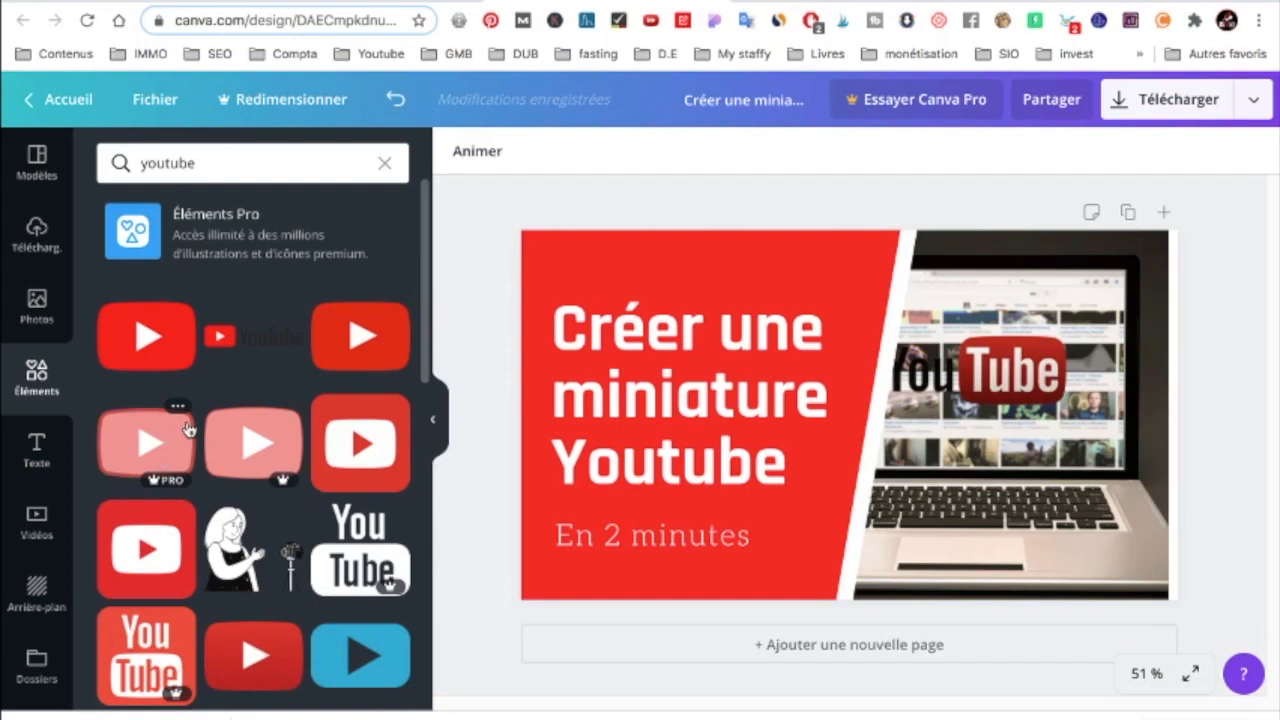
scroll(156, 508, down, 3)
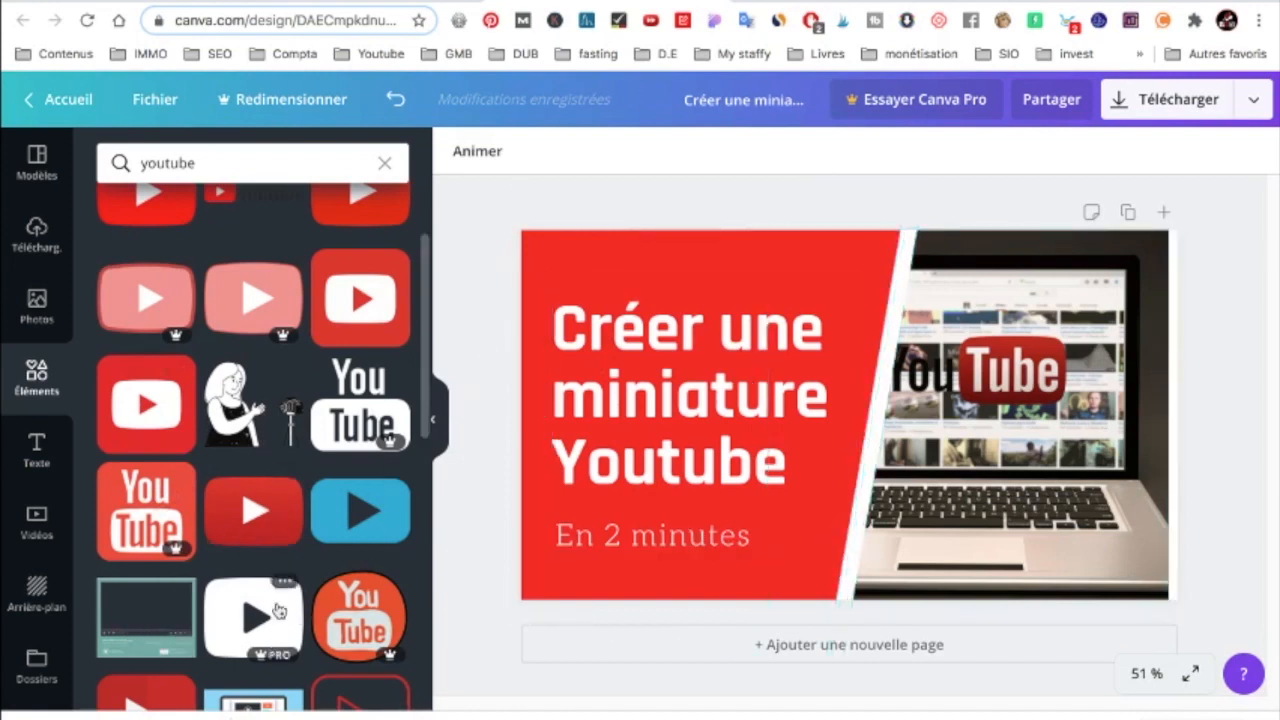
scroll(282, 606, down, 1)
scroll(282, 606, down, 2)
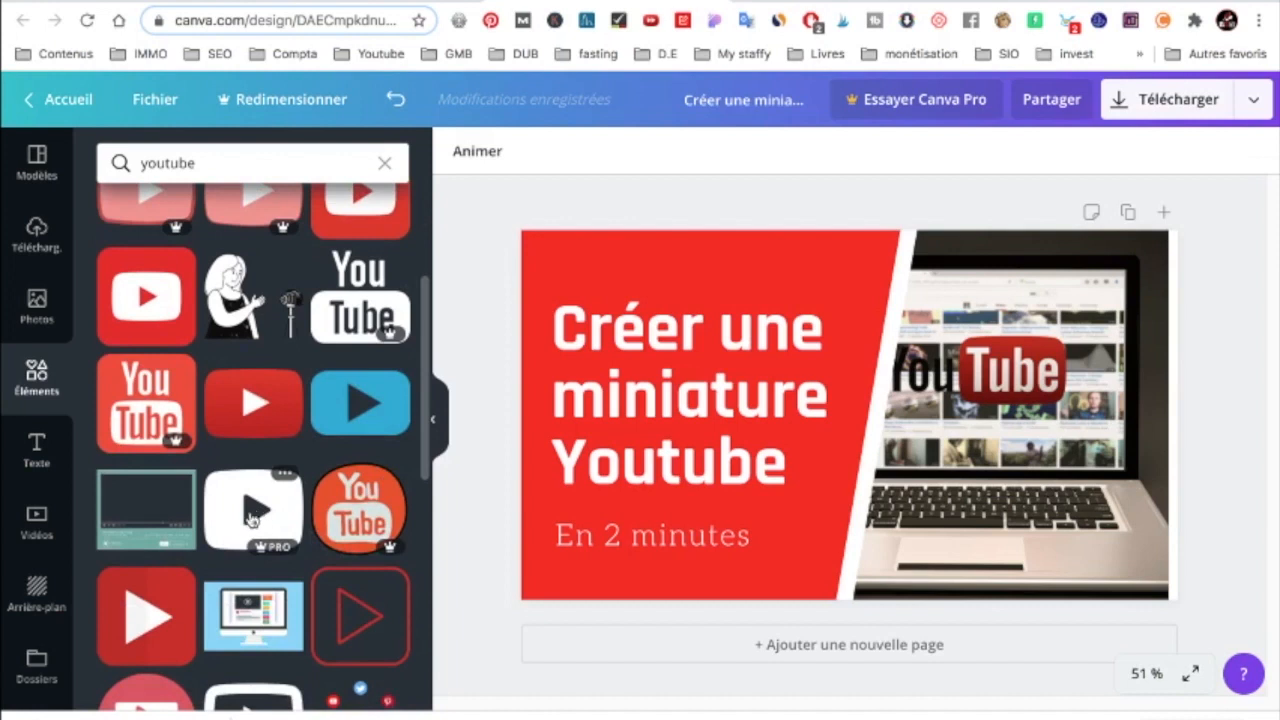
Download the finished thumbnail as a PNG at 1280 x 720 px.
click(1253, 99)
click(1043, 219)
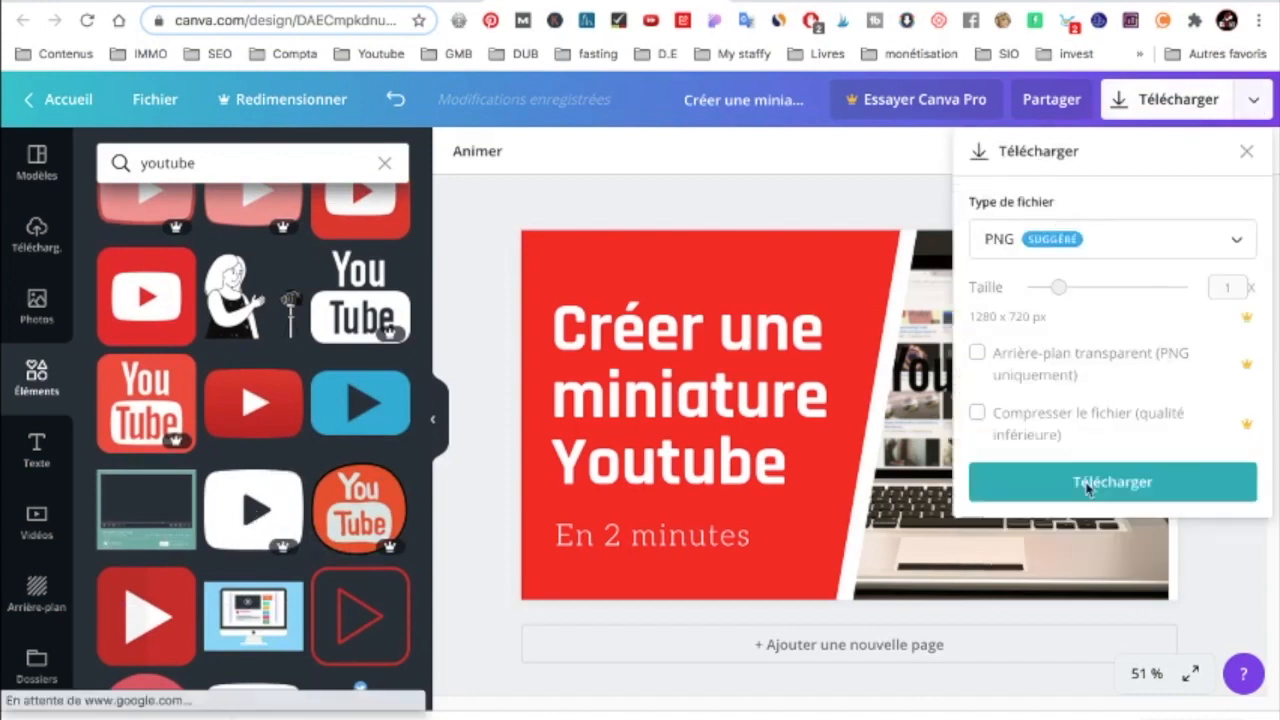
click(1090, 482)
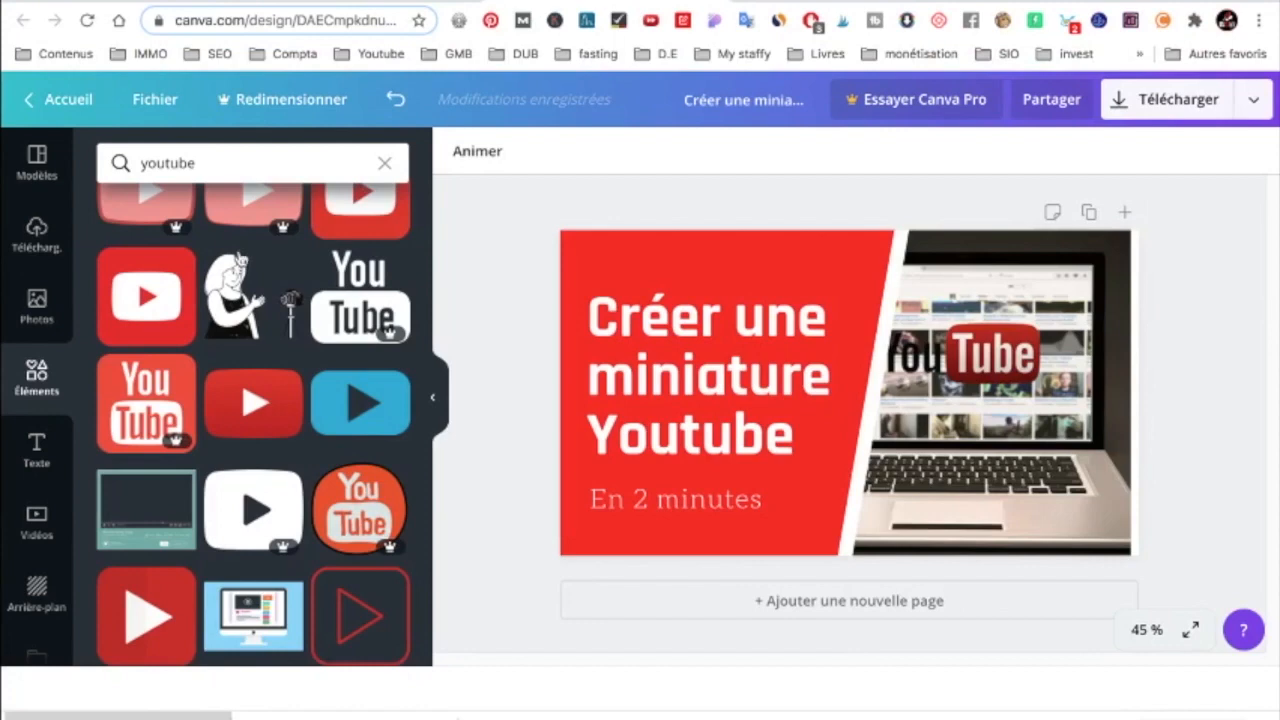
Examine the YouTube thumbnail templates again, from the tutorial and travel categories through the full results.
click(32, 170)
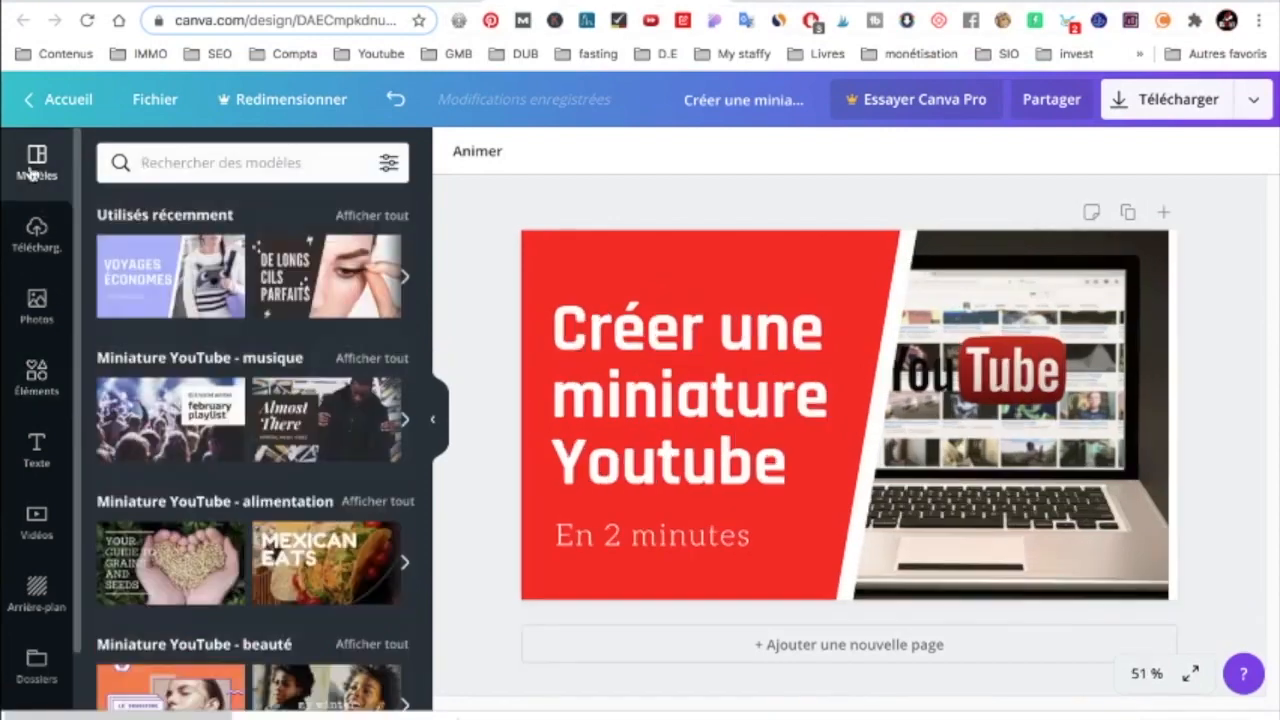
scroll(348, 294, down, 6)
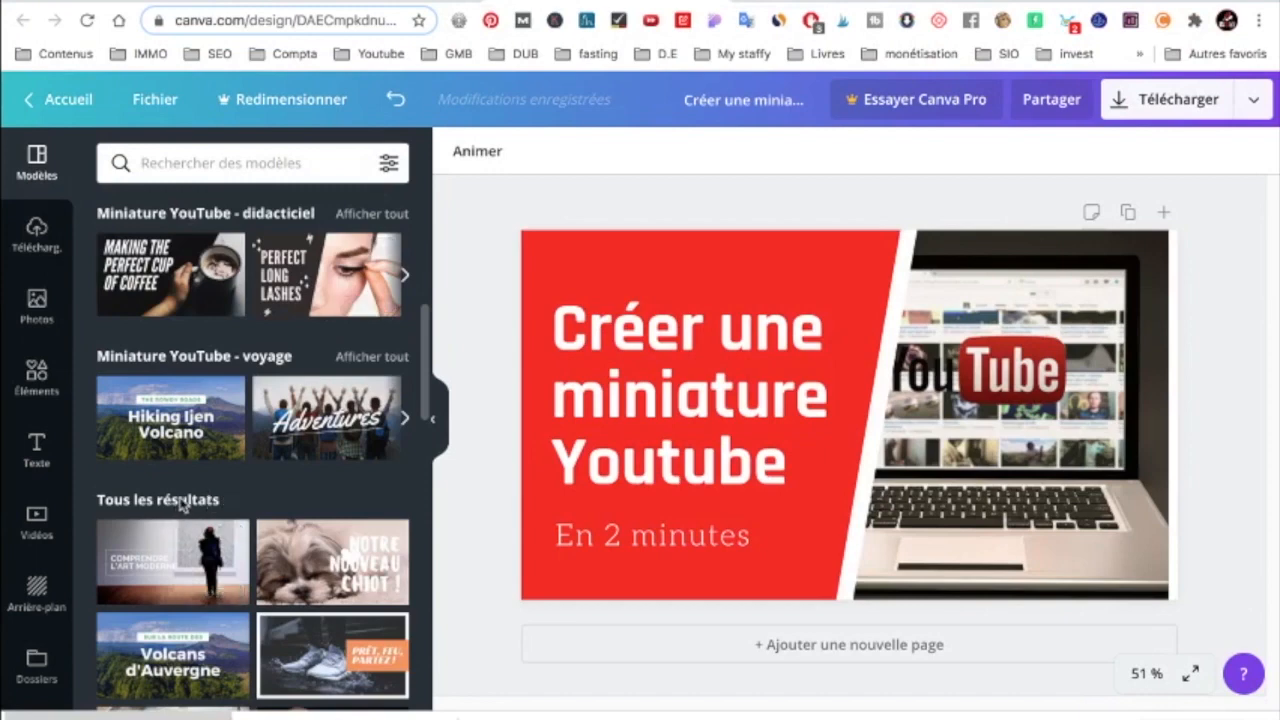
scroll(196, 492, down, 10)
scroll(222, 472, down, 10)
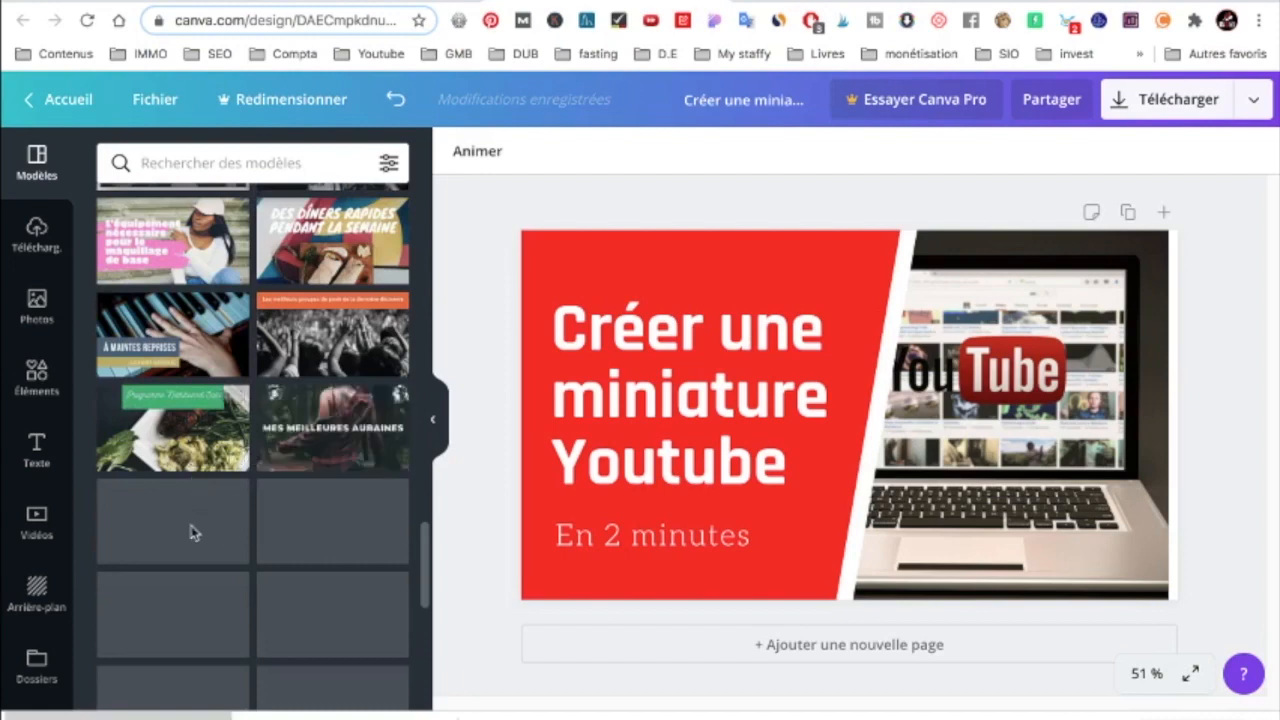
scroll(240, 532, down, 1)
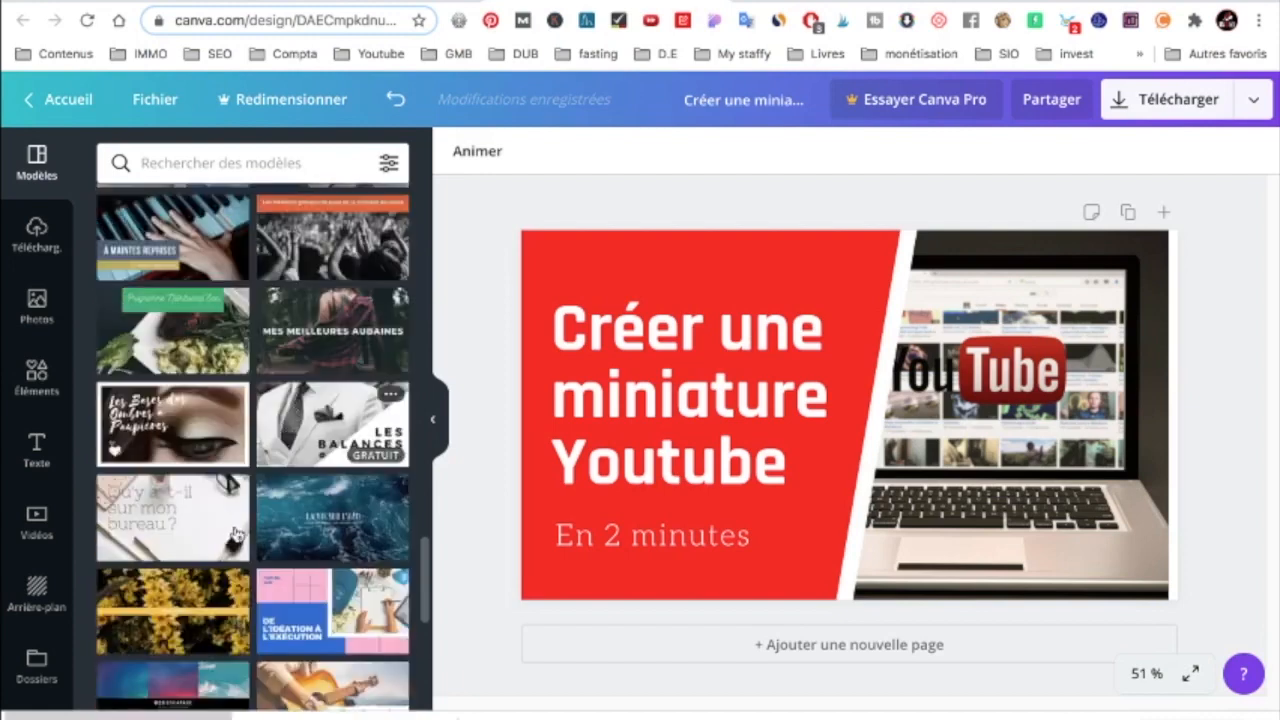
scroll(338, 498, down, 2)
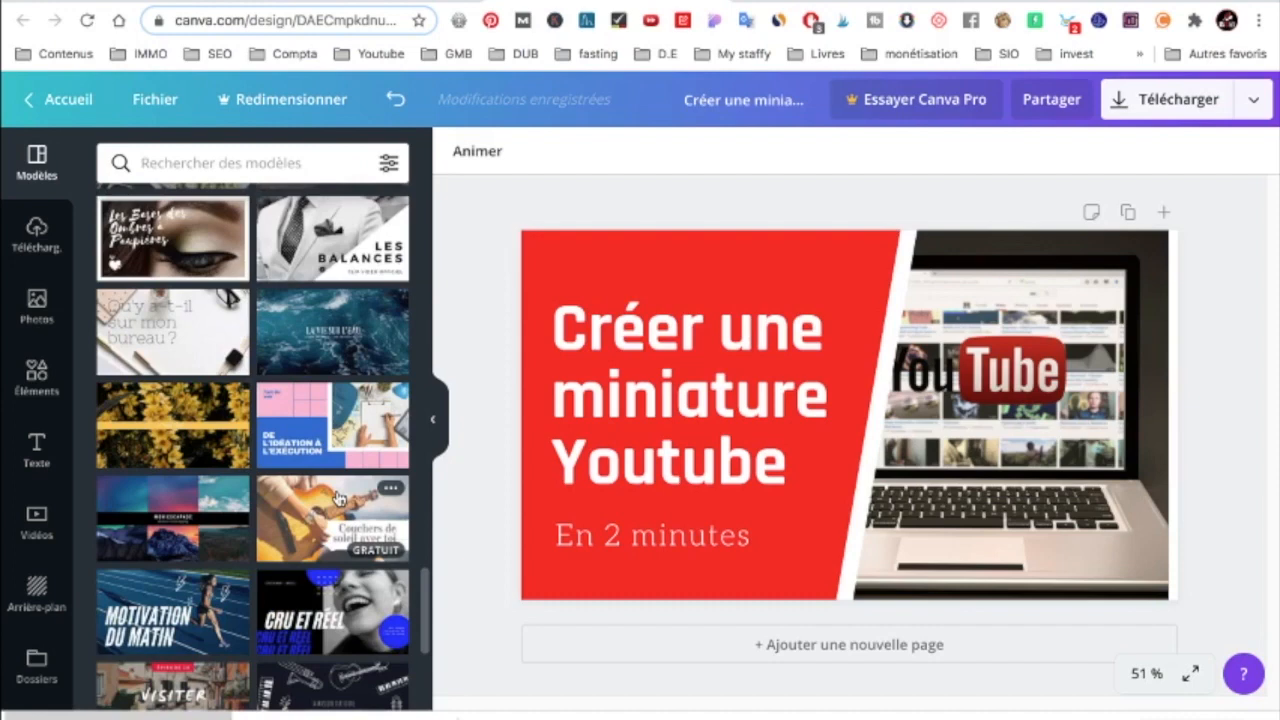
scroll(240, 560, down, 3)
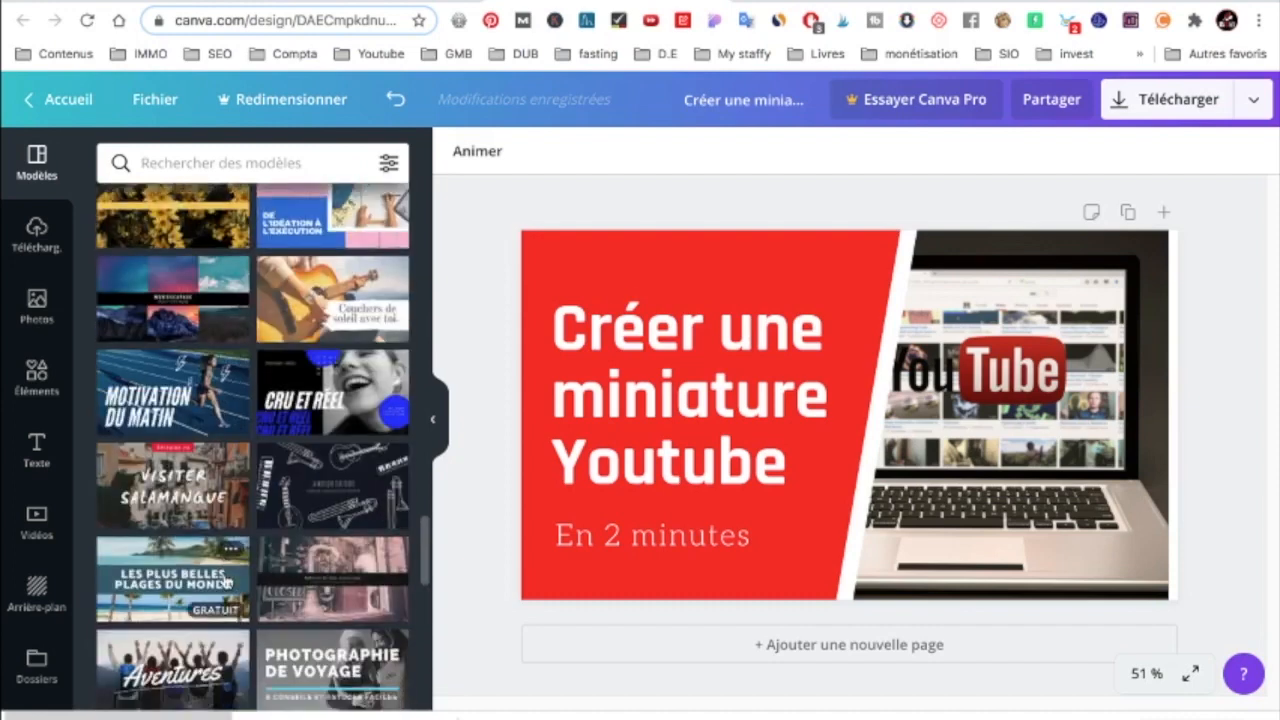
scroll(228, 583, down, 3)
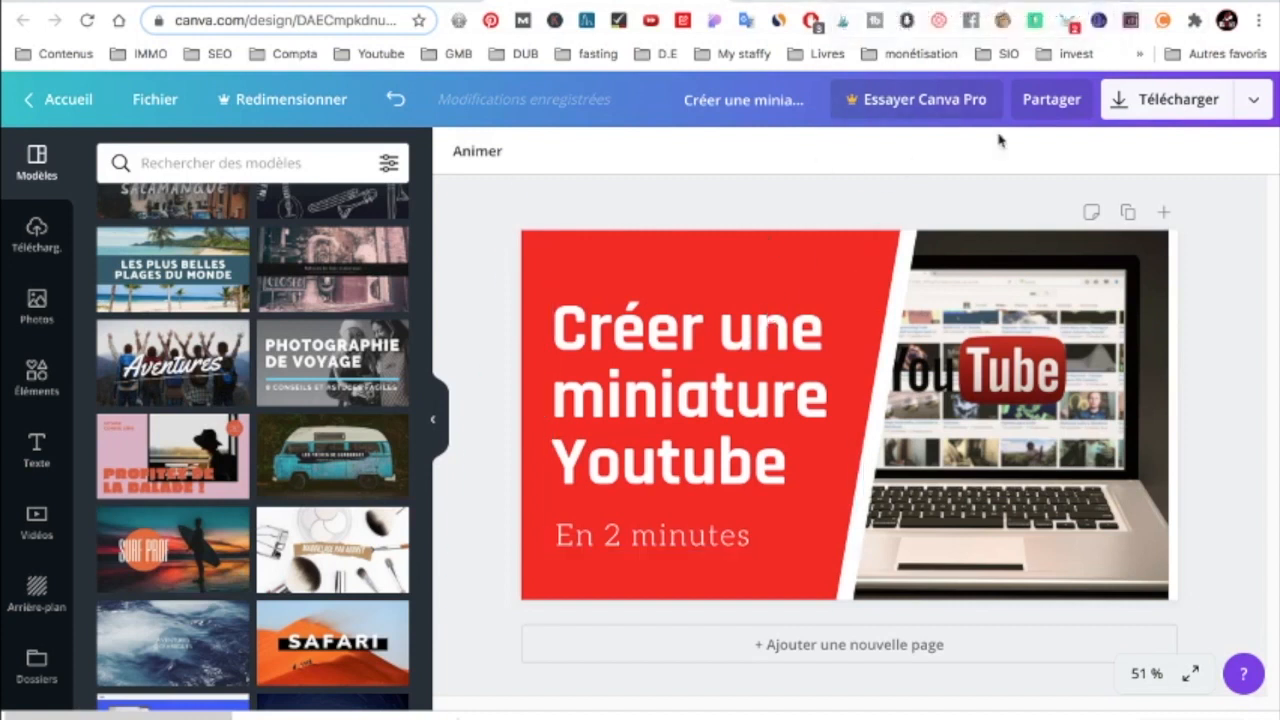
Review the publishing options and the download settings for the thumbnail, including file type, size and transparent background.
click(1257, 104)
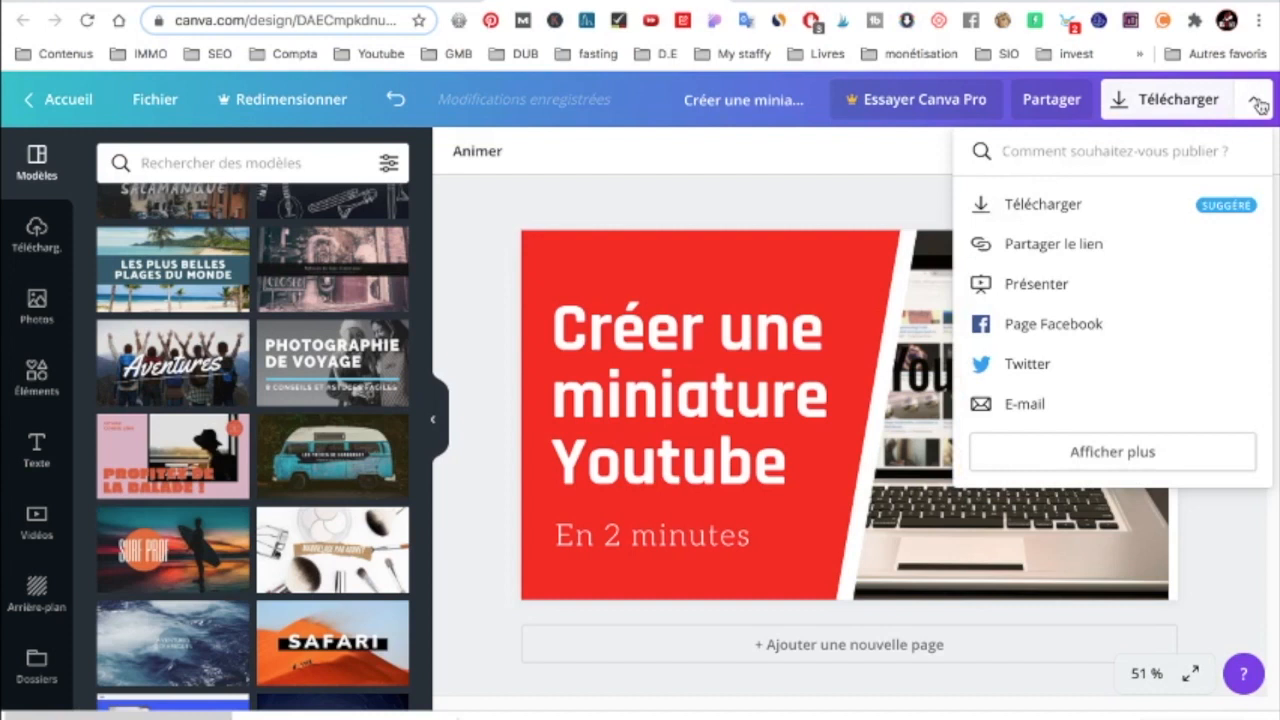
click(1193, 111)
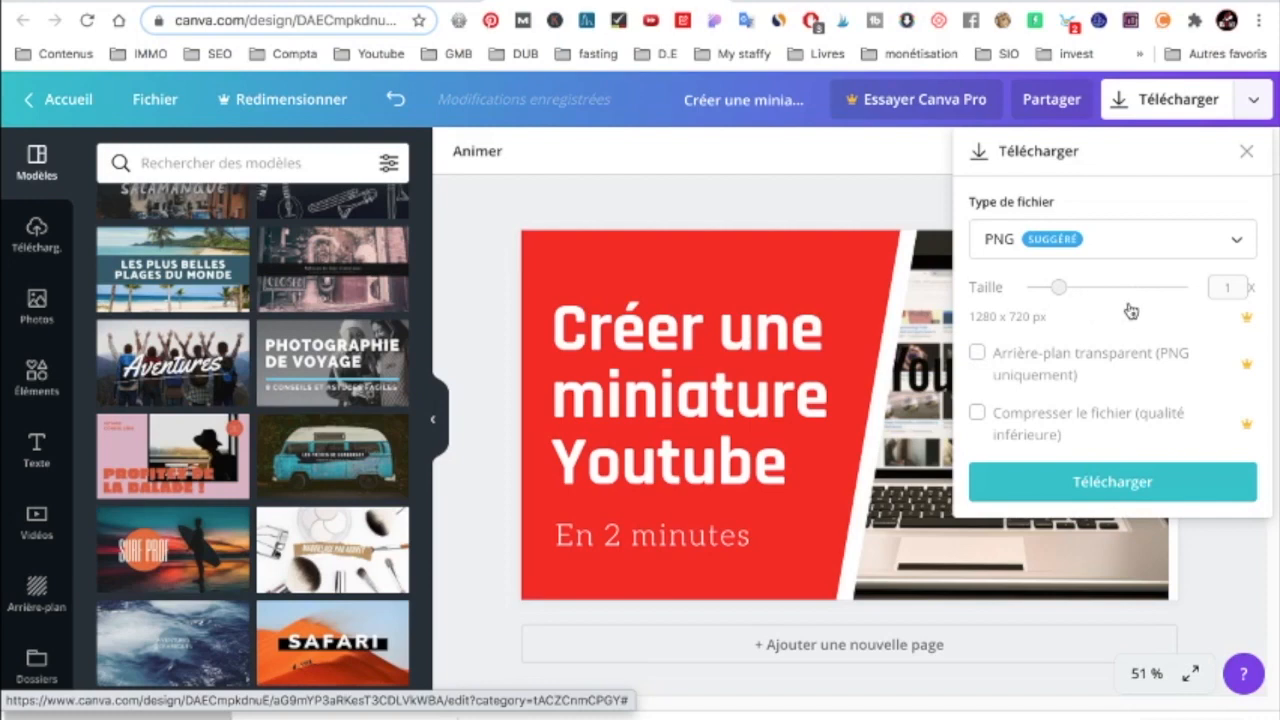
click(895, 206)
Open Canva's pricing page and compare the prices and main tools of the Gratuit, Pro and Entreprise plans.
click(868, 104)
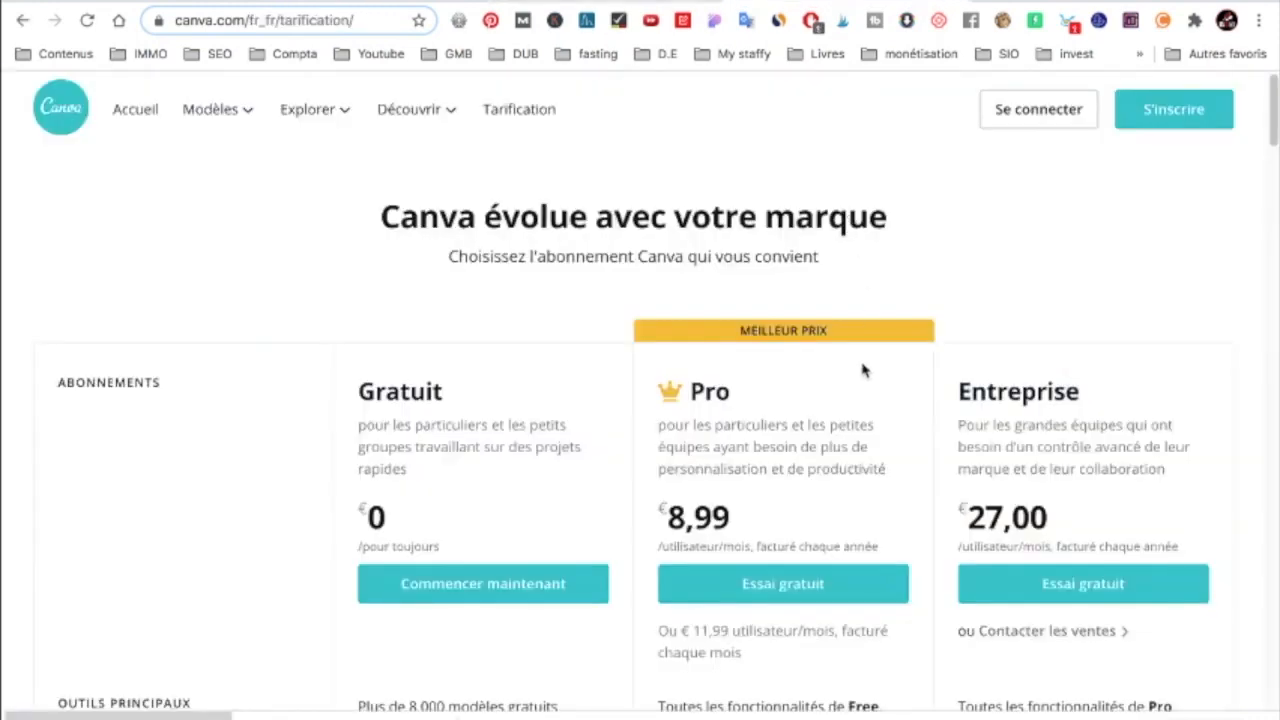
scroll(864, 370, down, 1)
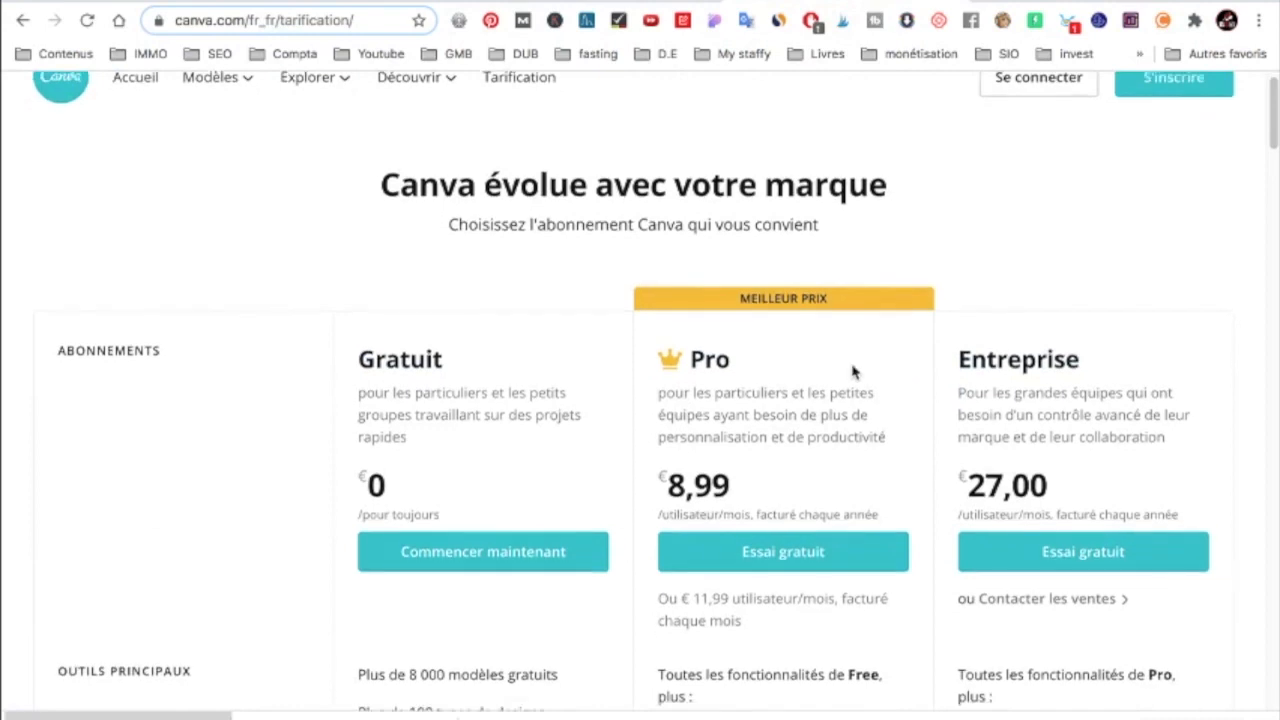
drag(668, 497, 745, 490)
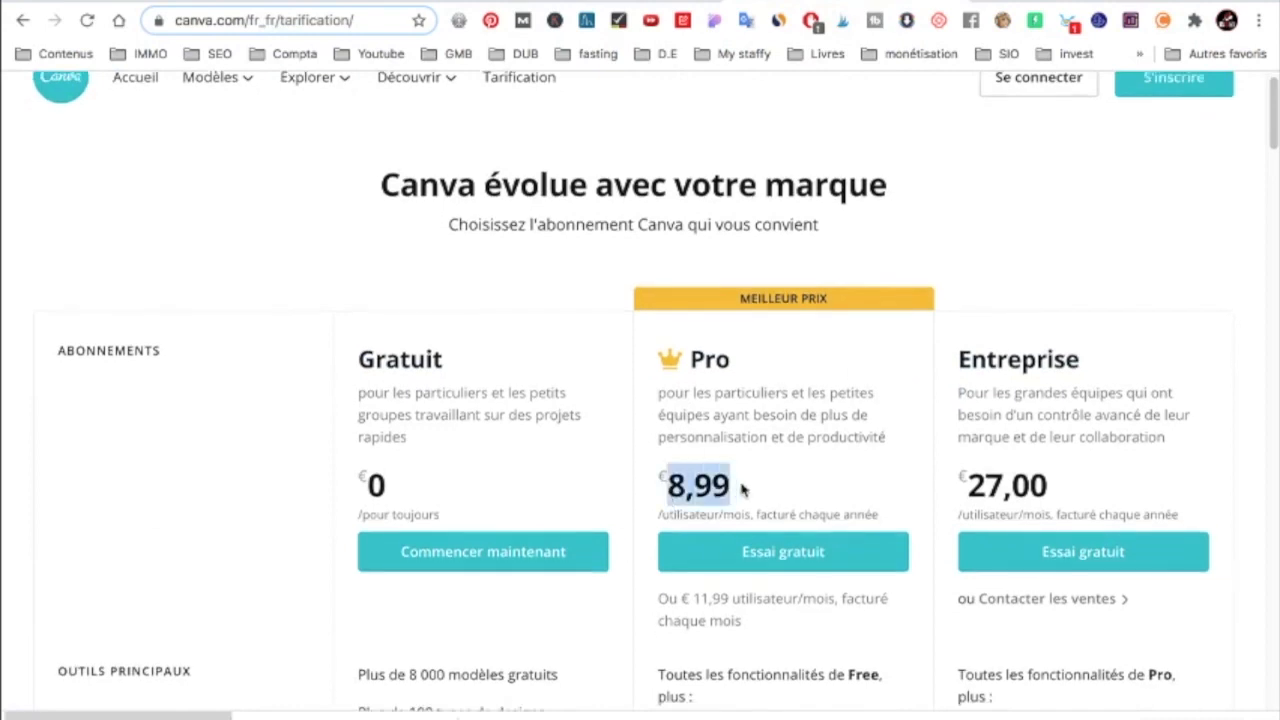
scroll(770, 458, down, 1)
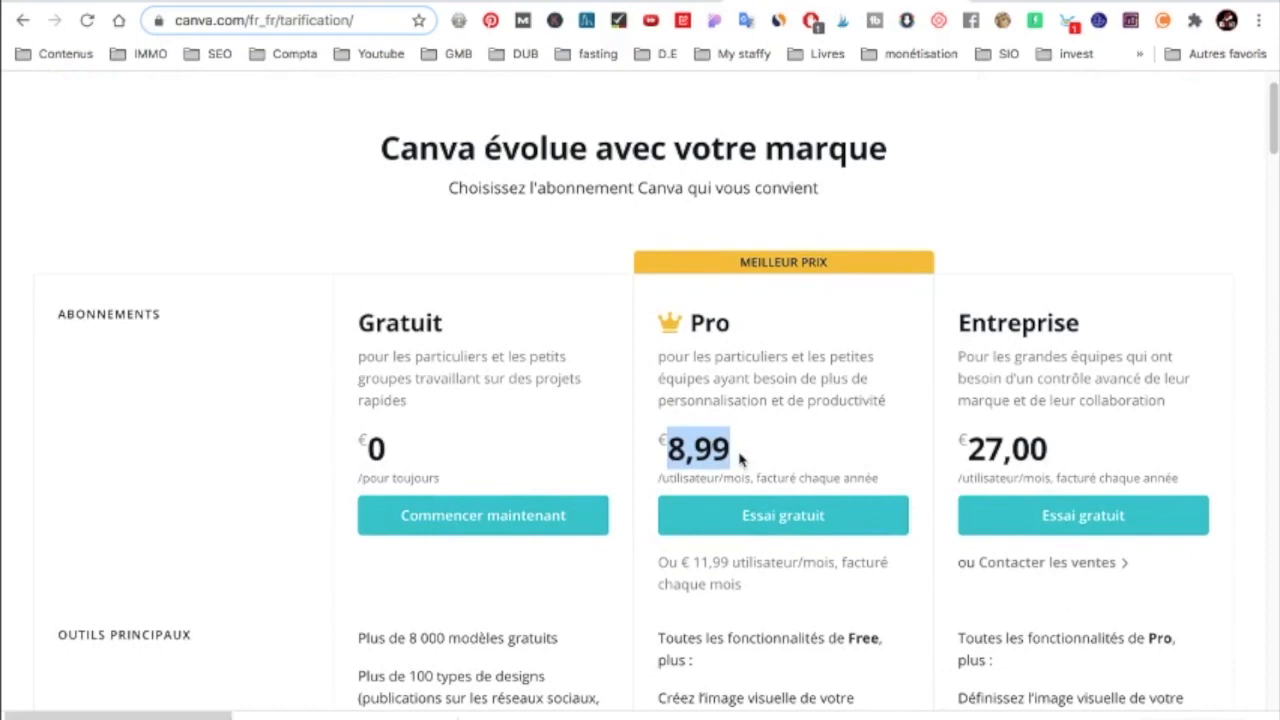
scroll(742, 458, down, 3)
scroll(741, 451, down, 3)
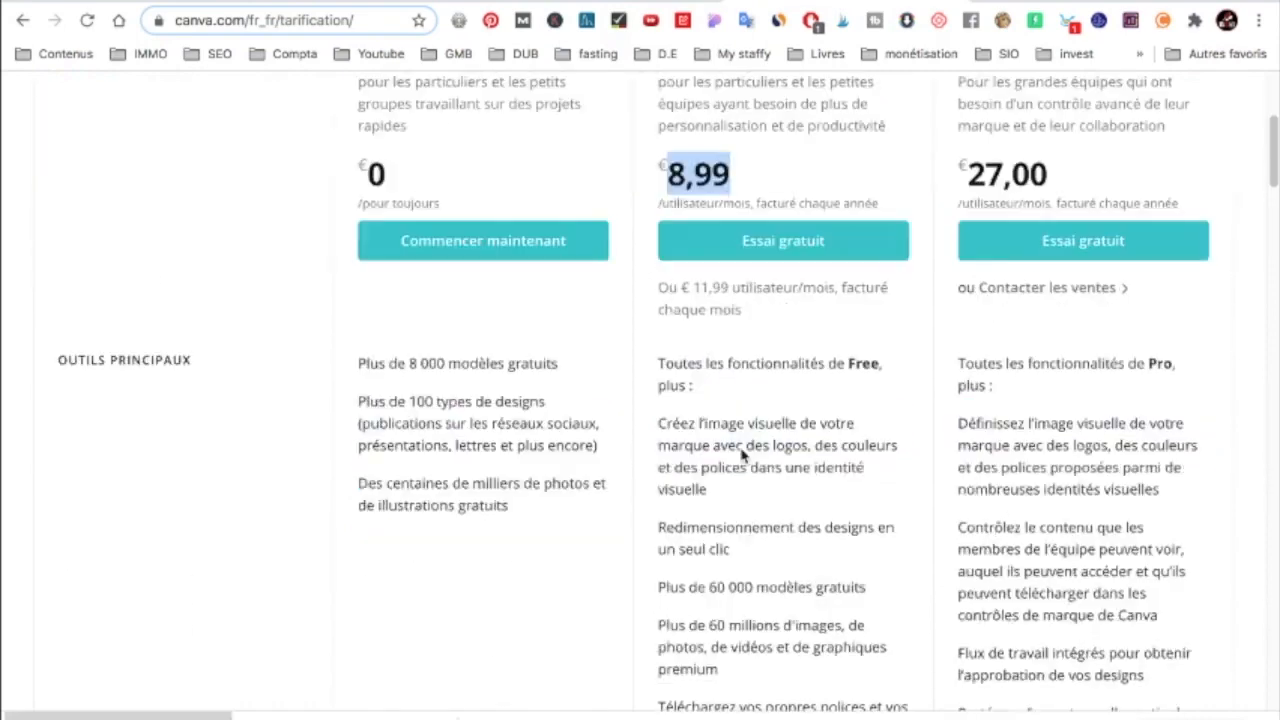
scroll(748, 443, down, 1)
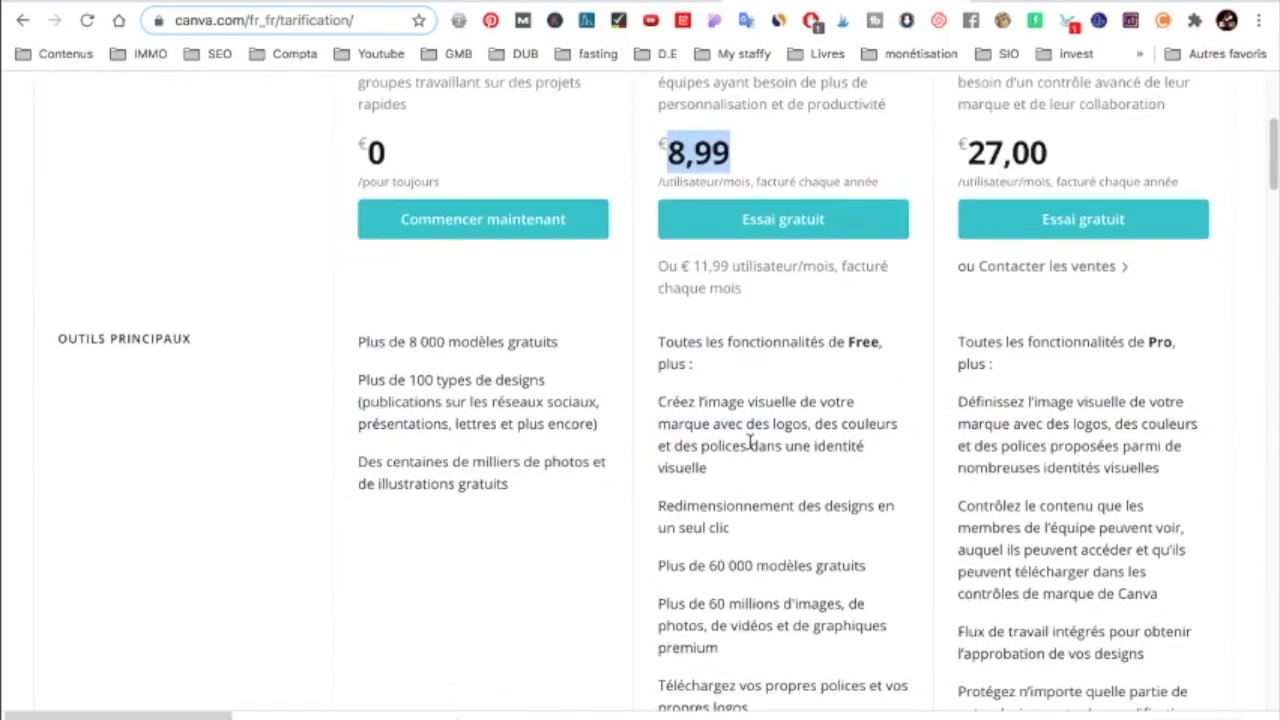
scroll(750, 443, down, 3)
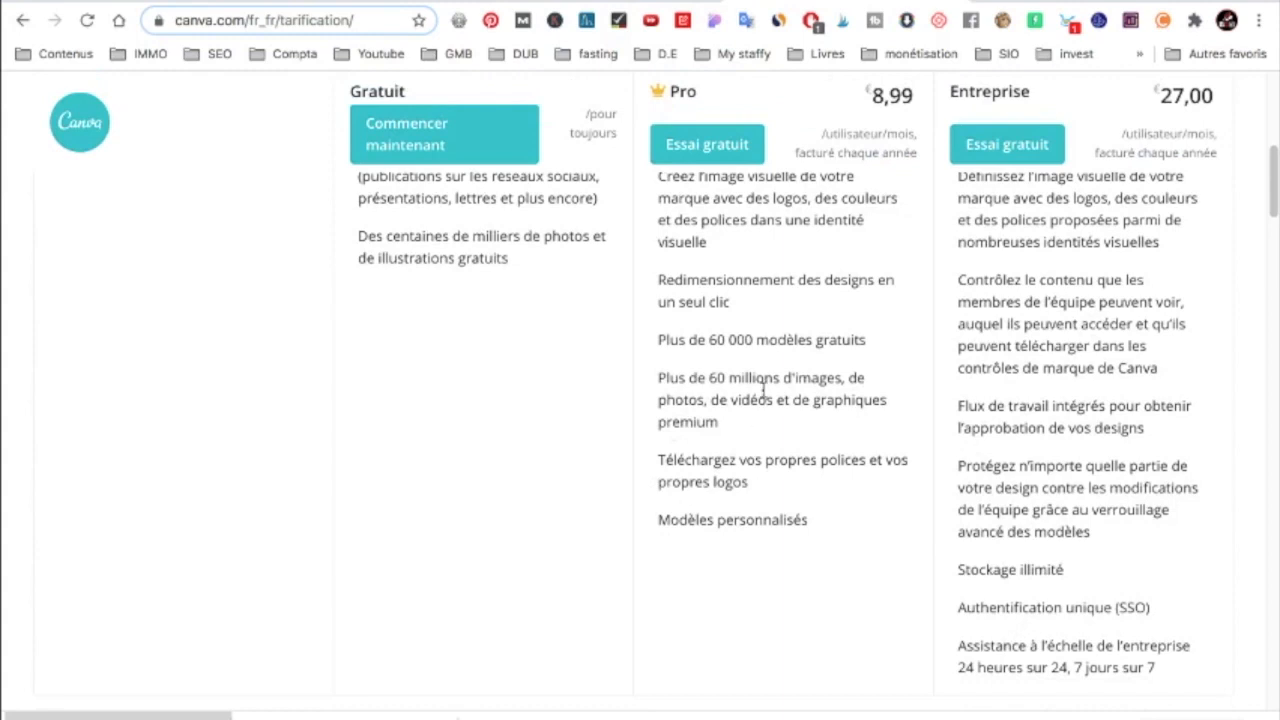